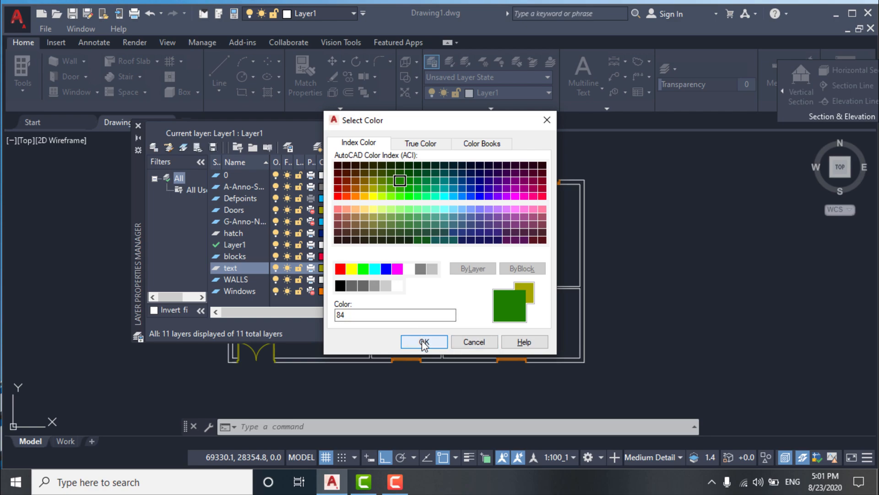
# Close the layer properties palette and make the hatch layer current
pyautogui.click(138, 125)
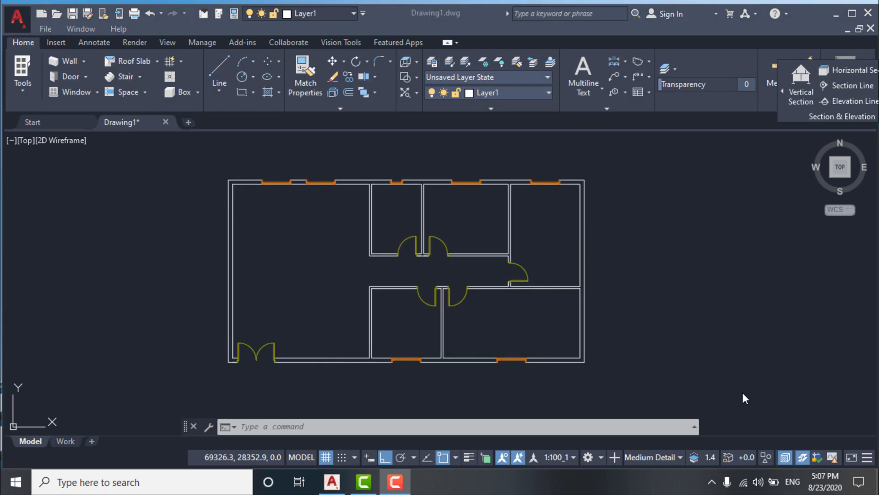
pyautogui.click(511, 91)
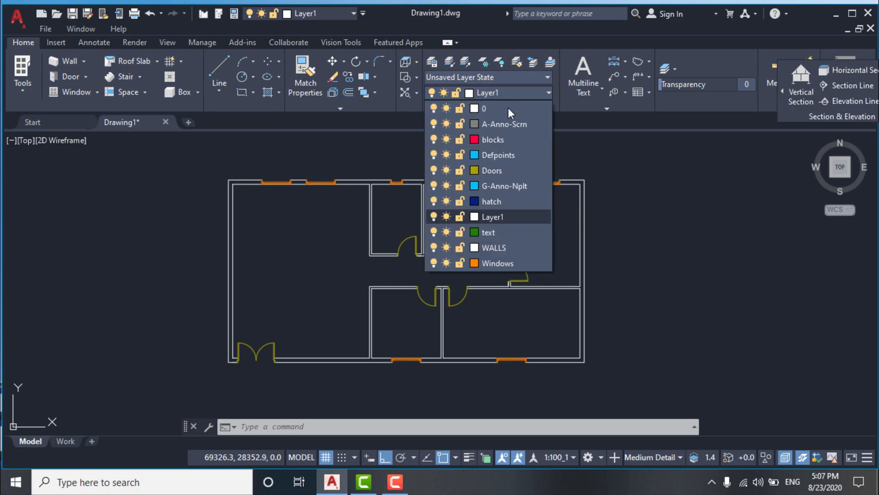
pyautogui.click(494, 201)
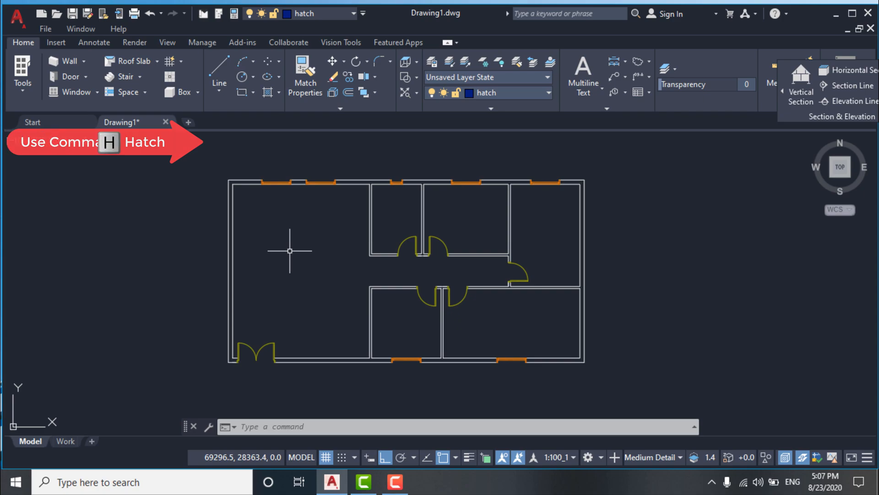
# Start a solid hatch and fill the large room's outer left wall and the upper wall section joining its first partition
pyautogui.write('h')
pyautogui.press('Return')
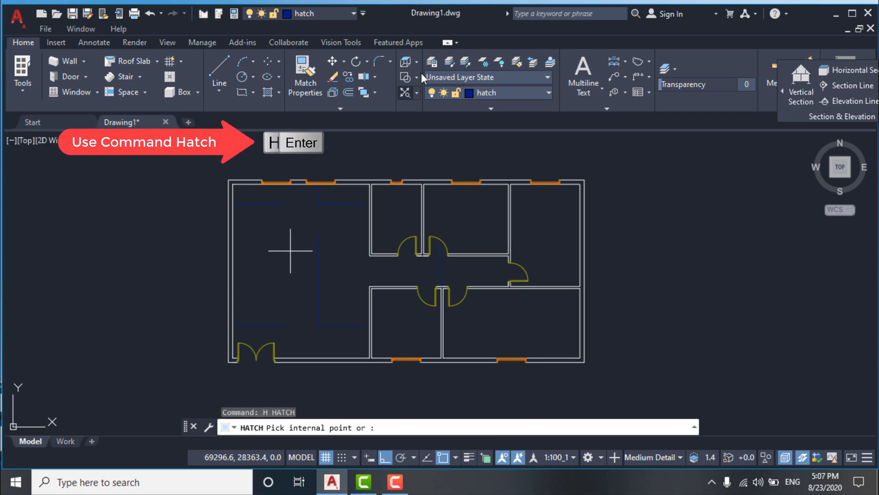
pyautogui.scroll(4, 364, 211)
pyautogui.scroll(-3, 380, 213)
pyautogui.click(124, 76)
pyautogui.scroll(-2, 408, 206)
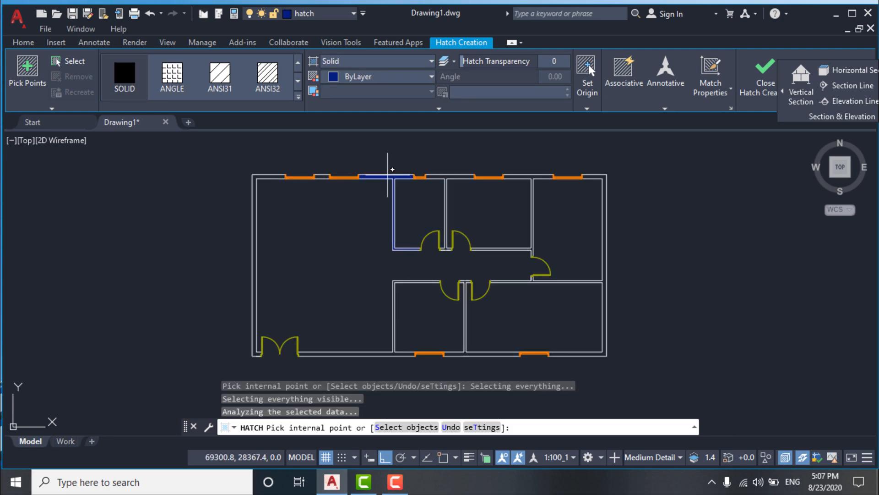
pyautogui.click(388, 176)
pyautogui.click(265, 176)
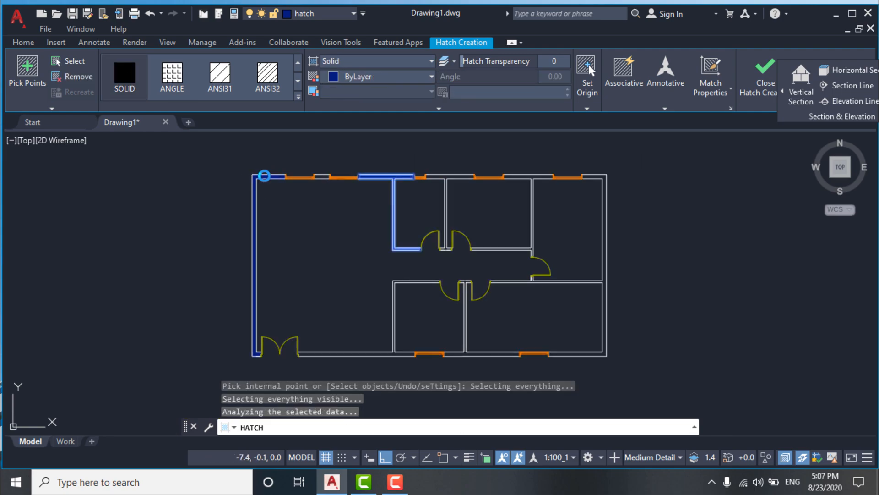
# Add the remaining upper wall segments, the upper room partitions and the outer right wall to the solid hatch
pyautogui.scroll(4, 302, 173)
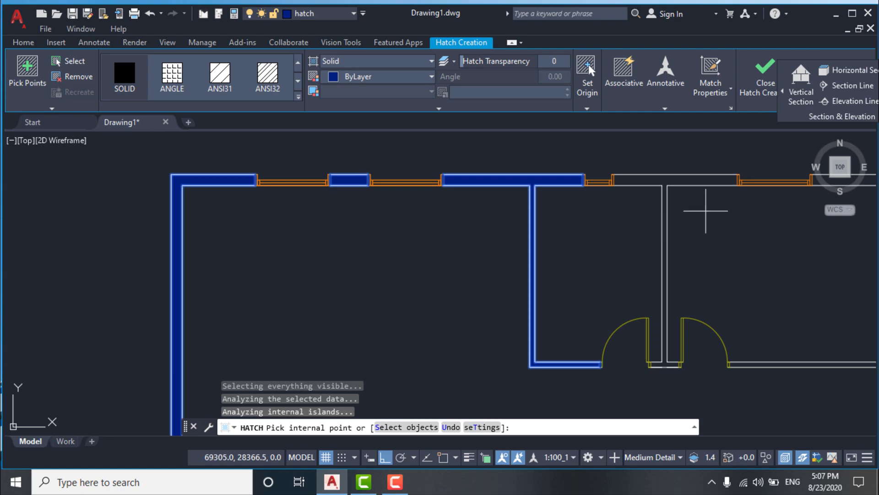
pyautogui.click(696, 177)
pyautogui.scroll(-4, 522, 218)
pyautogui.scroll(4, 655, 210)
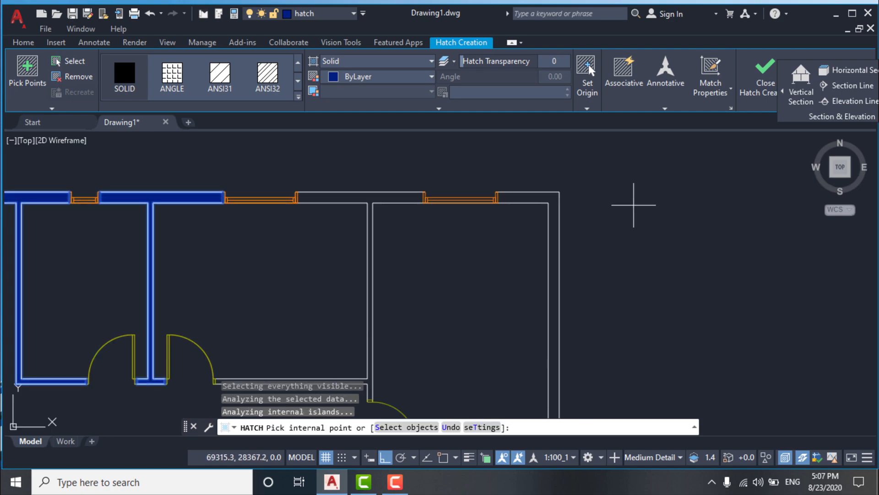
pyautogui.click(542, 201)
pyautogui.click(555, 267)
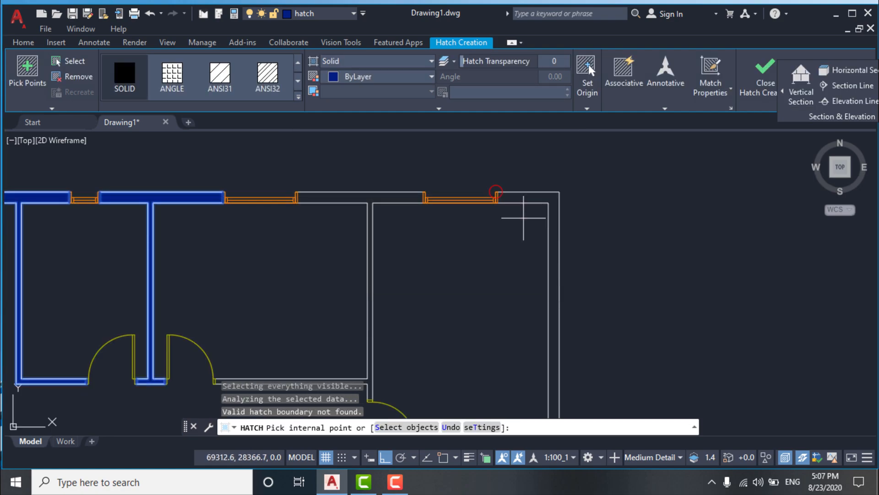
pyautogui.scroll(-4, 529, 202)
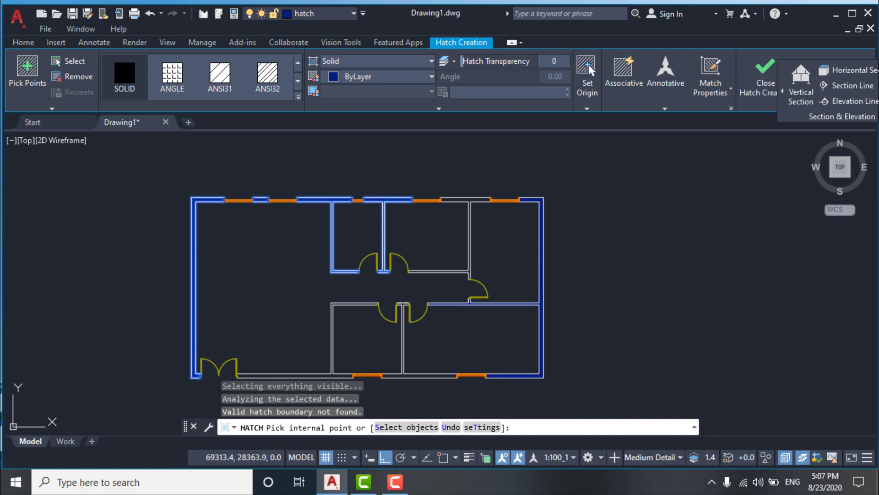
pyautogui.click(526, 239)
pyautogui.click(477, 199)
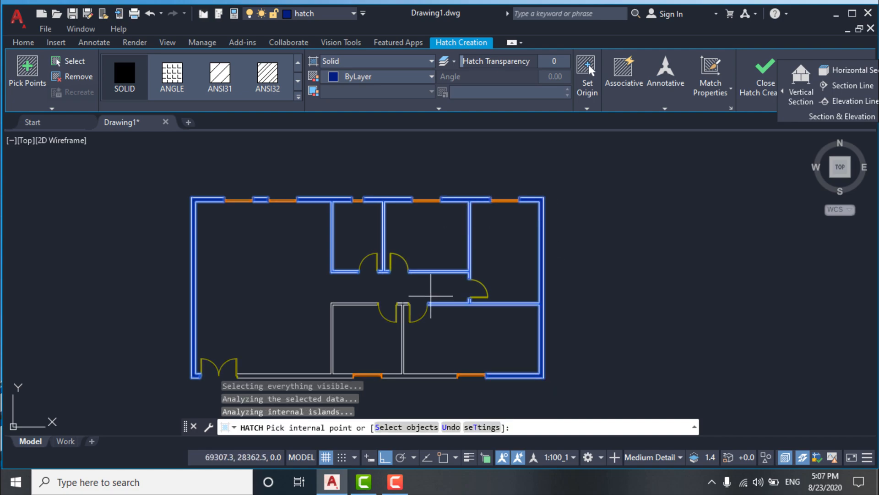
# Fill the remaining lower partitions and lower outer wall segments with the same solid hatch
pyautogui.scroll(3, 331, 319)
pyautogui.scroll(-2, 364, 218)
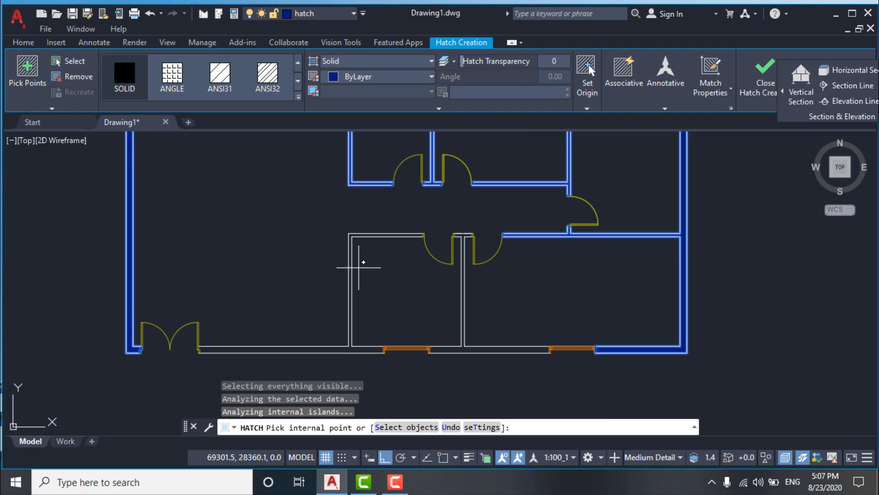
pyautogui.scroll(1, 358, 266)
pyautogui.click(345, 227)
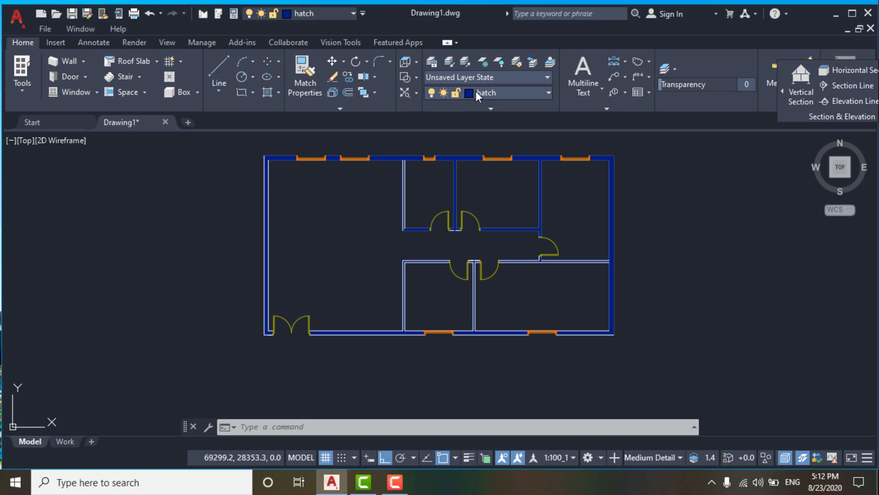
# Make the blocks layer current
pyautogui.click(476, 92)
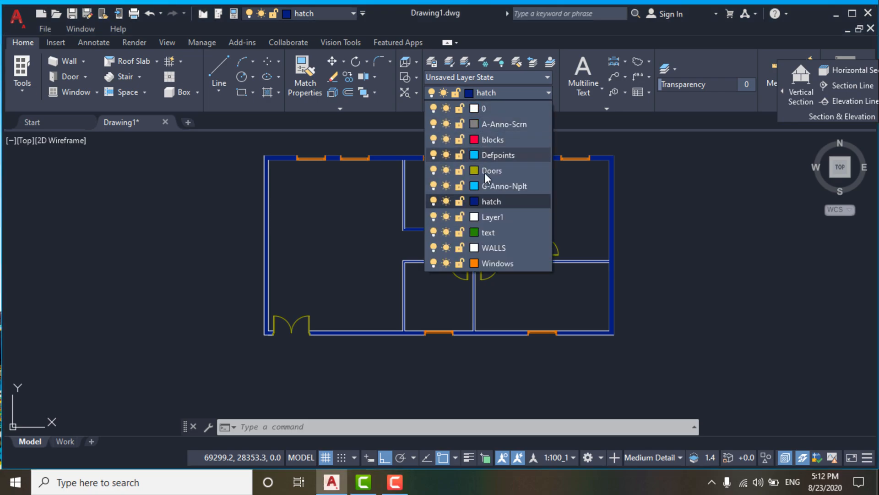
pyautogui.click(490, 140)
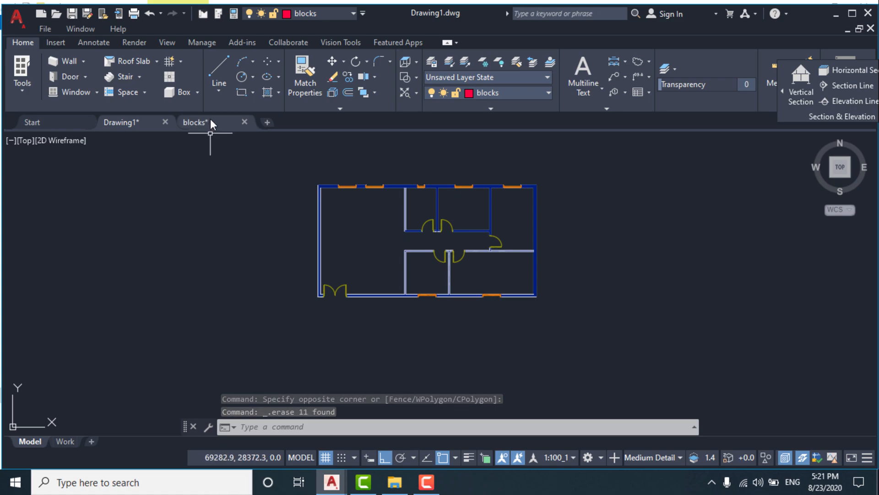
# Copy all the furniture and bathroom blocks from the blocks drawing and paste them beside the floor plan in Drawing1
pyautogui.click(210, 122)
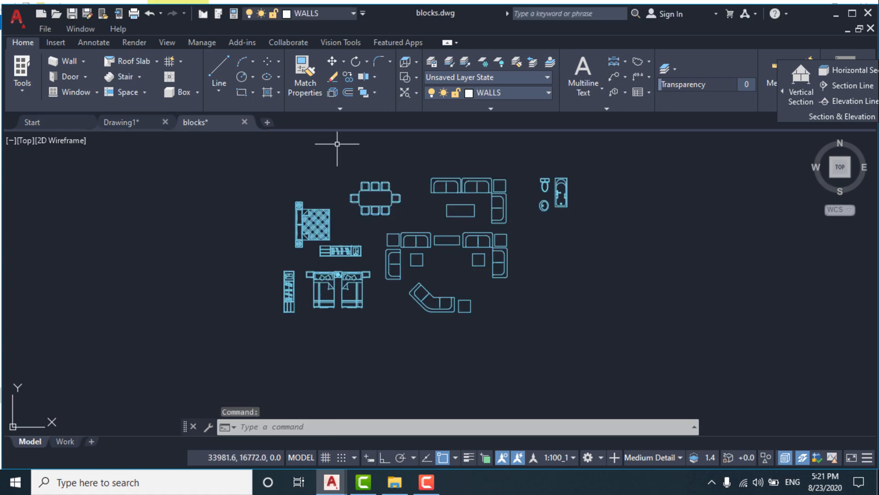
pyautogui.click(250, 144)
pyautogui.click(601, 356)
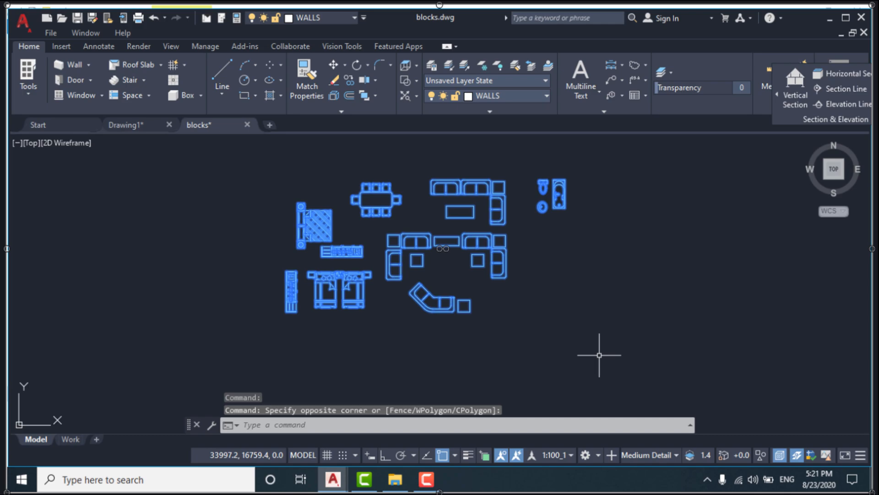
pyautogui.rightClick(315, 214)
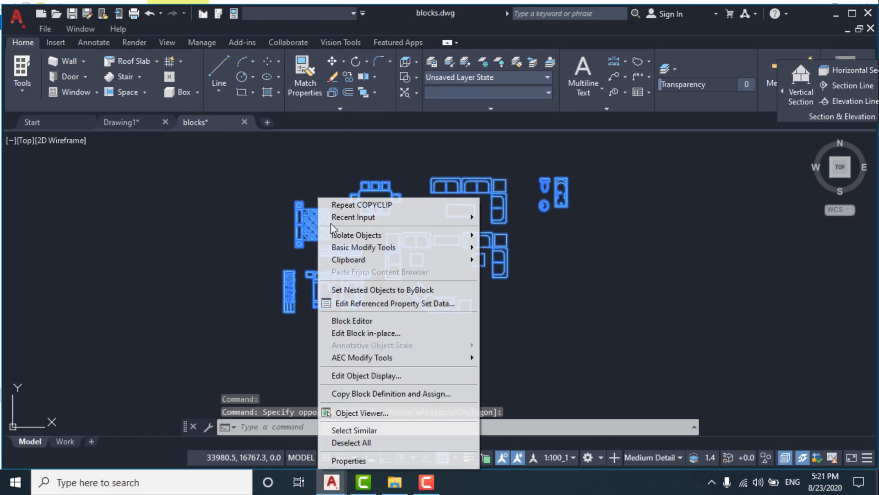
pyautogui.moveTo(392, 263)
pyautogui.click(519, 276)
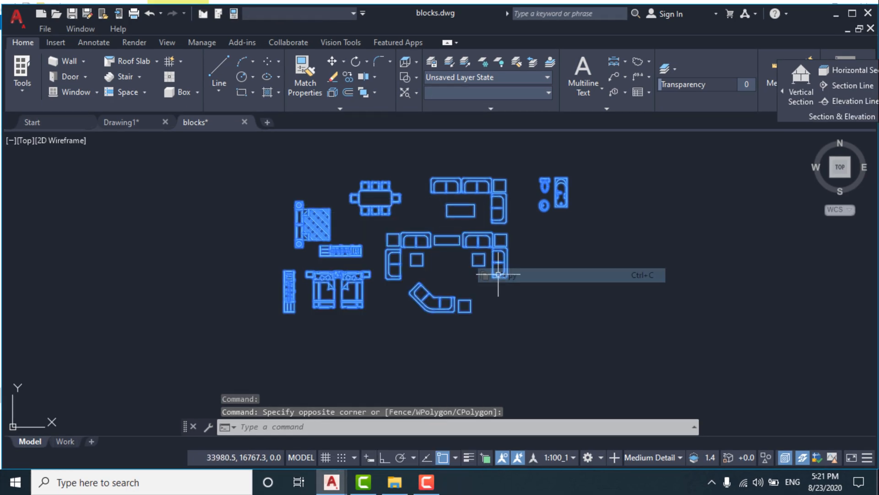
pyautogui.click(141, 123)
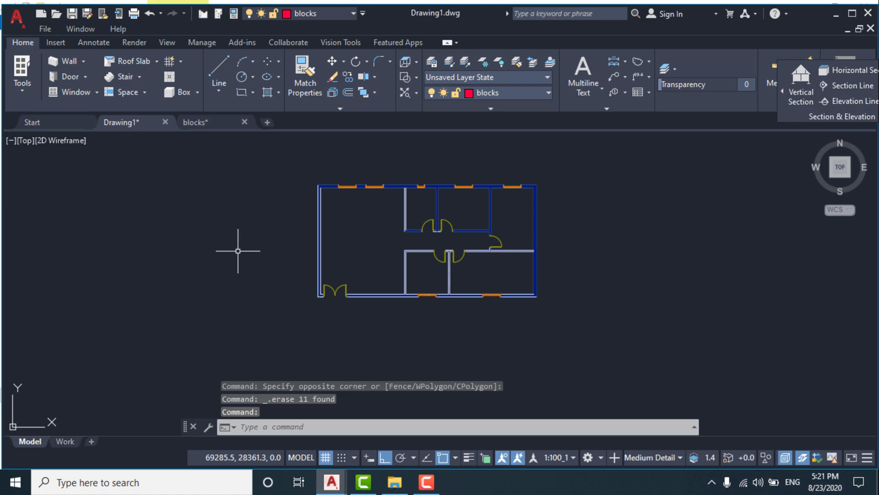
pyautogui.hotkey('ctrl', 'v')
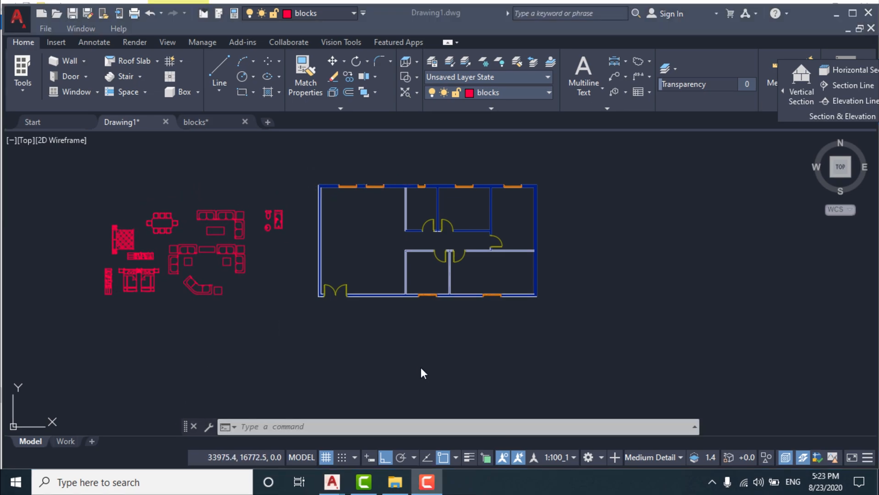
# Move the twin beds and the vertical wardrobe into the lower-right bedroom with Ortho off, placing the headboards against its upper wall
pyautogui.scroll(2, 210, 261)
pyautogui.click(53, 255)
pyautogui.click(139, 325)
pyautogui.click(56, 314)
pyautogui.click(27, 288)
pyautogui.write('m')
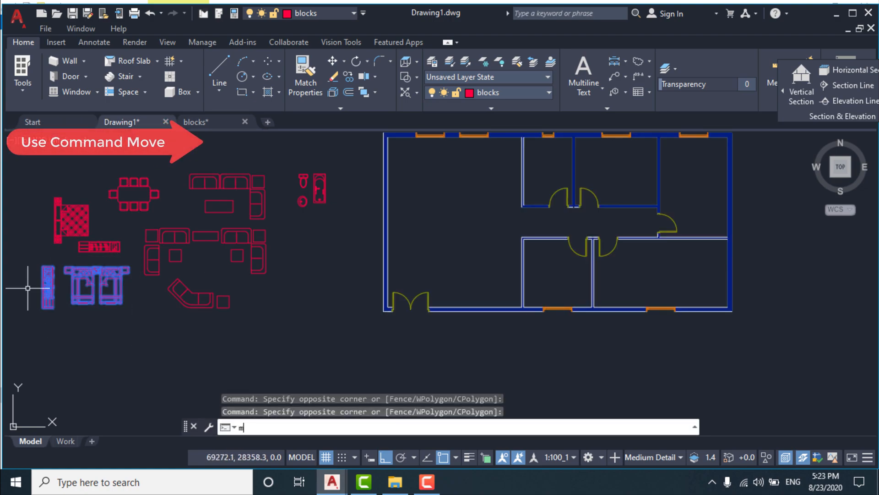
pyautogui.press('Return')
pyautogui.click(94, 275)
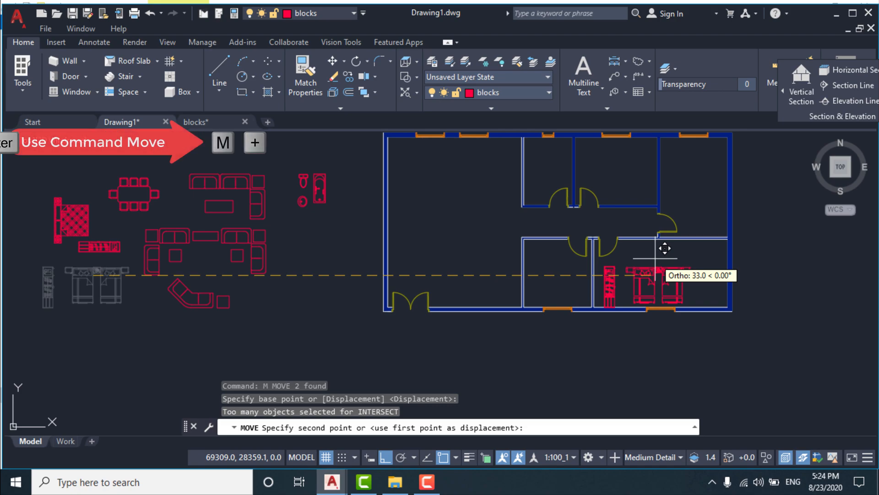
pyautogui.scroll(4, 665, 248)
pyautogui.press('F8')
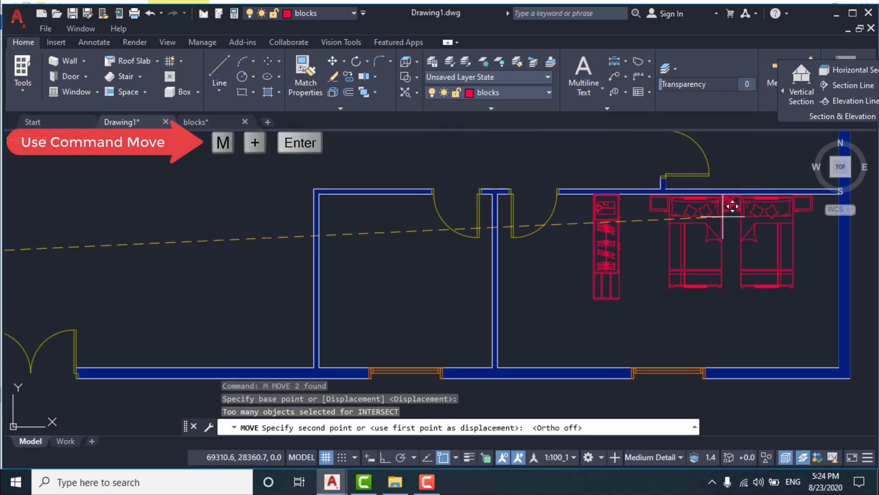
pyautogui.click(723, 216)
# Move the vertical wardrobe into the lower-left corner of the twin-bed room
pyautogui.click(645, 295)
pyautogui.click(600, 263)
pyautogui.write('m')
pyautogui.press('Return')
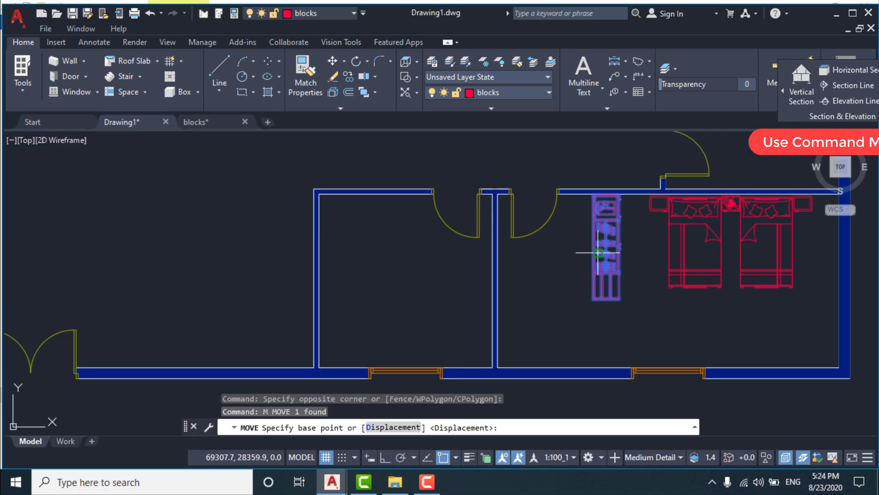
pyautogui.click(595, 289)
pyautogui.click(513, 345)
# Move the double bed and the horizontal wardrobe from the pasted blocks into the upper-right bedroom
pyautogui.scroll(-8, 608, 357)
pyautogui.scroll(2, 428, 305)
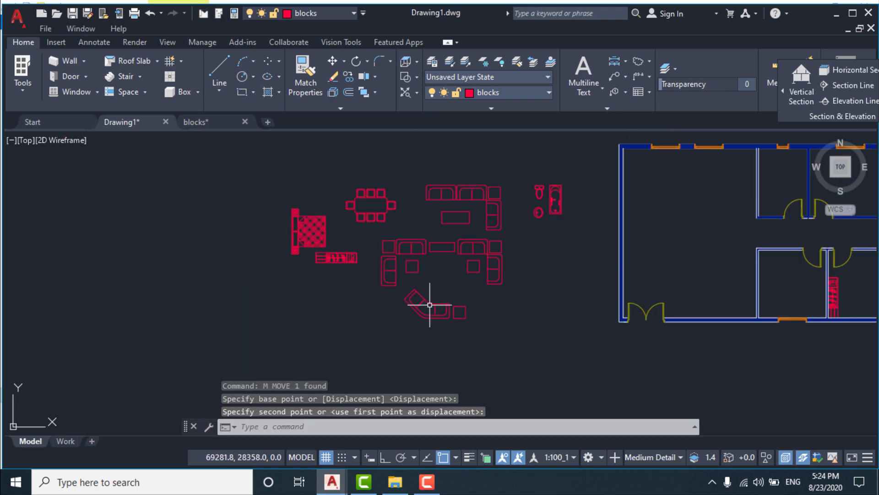
pyautogui.click(358, 274)
pyautogui.click(280, 217)
pyautogui.write('m')
pyautogui.press('Return')
pyautogui.click(283, 233)
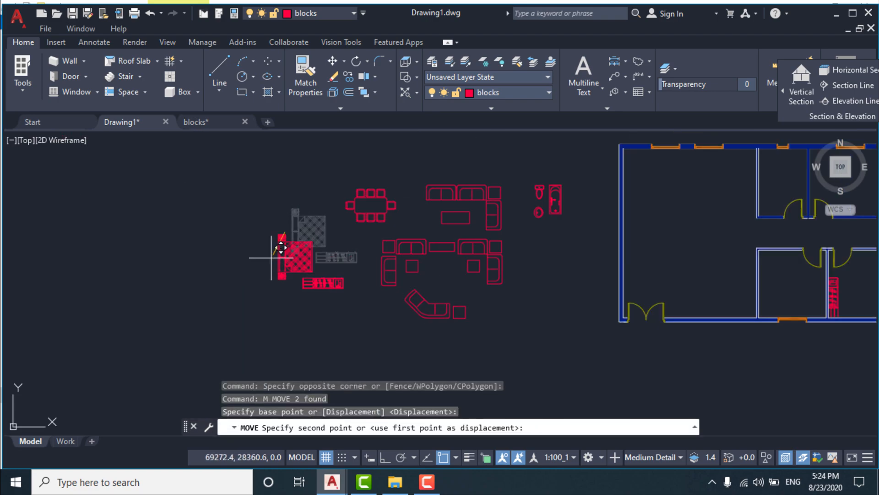
pyautogui.scroll(5, 541, 231)
pyautogui.click(460, 207)
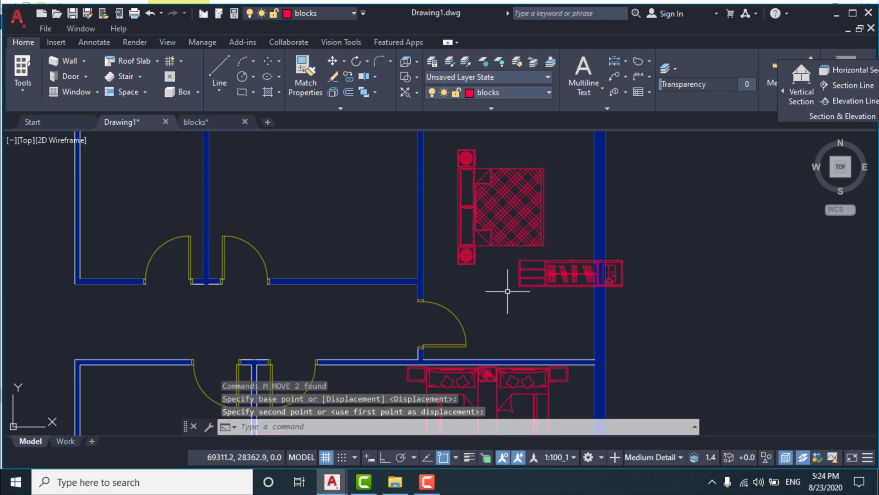
# Move the double bed so its headboard sits against the left wall of the upper-right bedroom
pyautogui.click(507, 292)
pyautogui.click(471, 210)
pyautogui.write('m')
pyautogui.press('Return')
pyautogui.scroll(4, 468, 206)
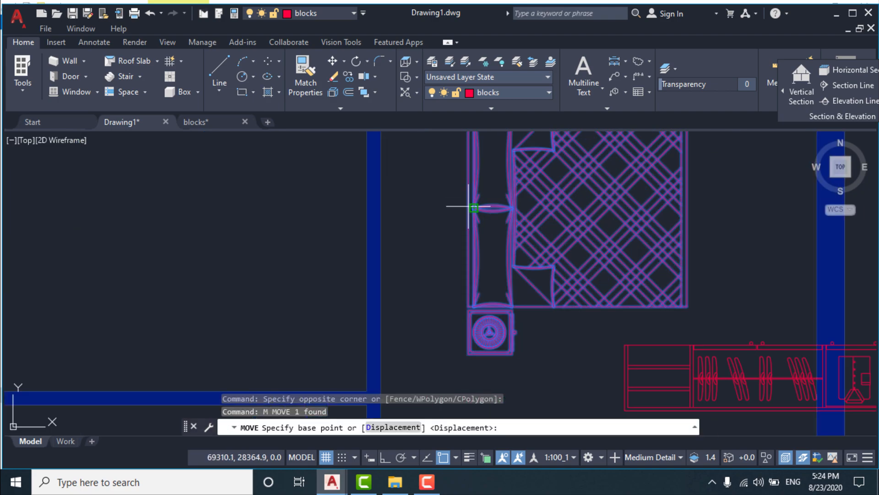
pyautogui.scroll(-3, 474, 207)
pyautogui.click(471, 211)
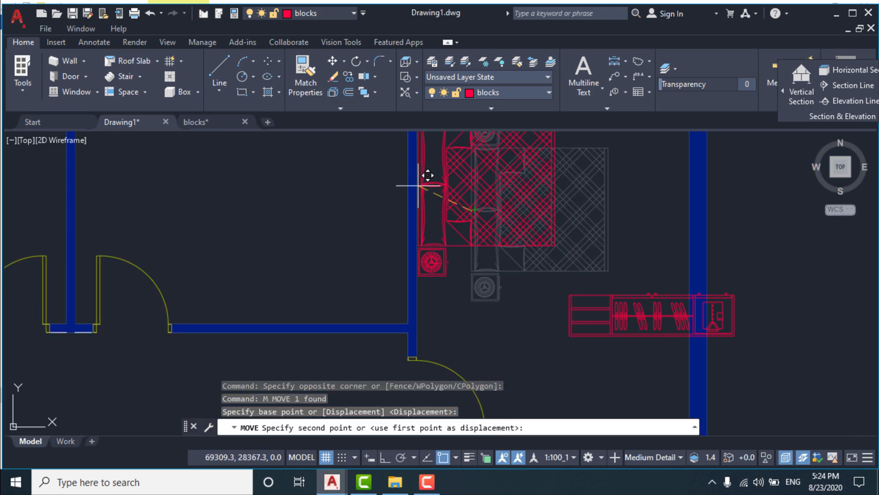
pyautogui.scroll(-2, 439, 180)
pyautogui.scroll(-2, 453, 202)
pyautogui.click(464, 221)
# Move the horizontal wardrobe inside the upper-right bedroom so it stands against the lower wall, clear of the door
pyautogui.scroll(4, 463, 221)
pyautogui.press('Return')
pyautogui.click(463, 222)
pyautogui.press('Return')
pyautogui.click(471, 281)
pyautogui.click(482, 361)
pyautogui.moveTo(482, 361); pyautogui.dragTo(465, 269, button='middle')
pyautogui.press('Return')
pyautogui.click(550, 286)
pyautogui.press('Return')
pyautogui.click(516, 373)
pyautogui.scroll(3, 517, 384)
pyautogui.click(564, 298)
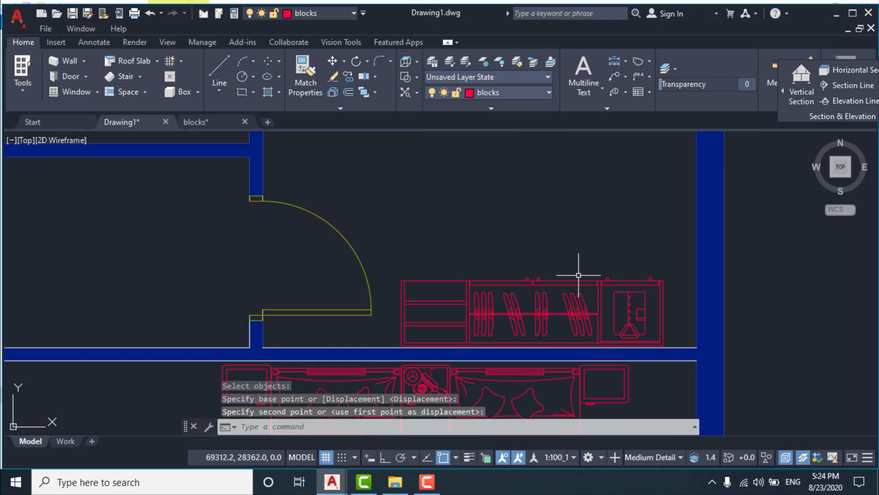
# Move the eight-chair dining table into the lower-right area of the large room
pyautogui.scroll(-3, 633, 288)
pyautogui.scroll(2, 320, 288)
pyautogui.click(274, 218)
pyautogui.click(220, 255)
pyautogui.write('m')
pyautogui.press('Return')
pyautogui.click(251, 238)
pyautogui.scroll(3, 603, 320)
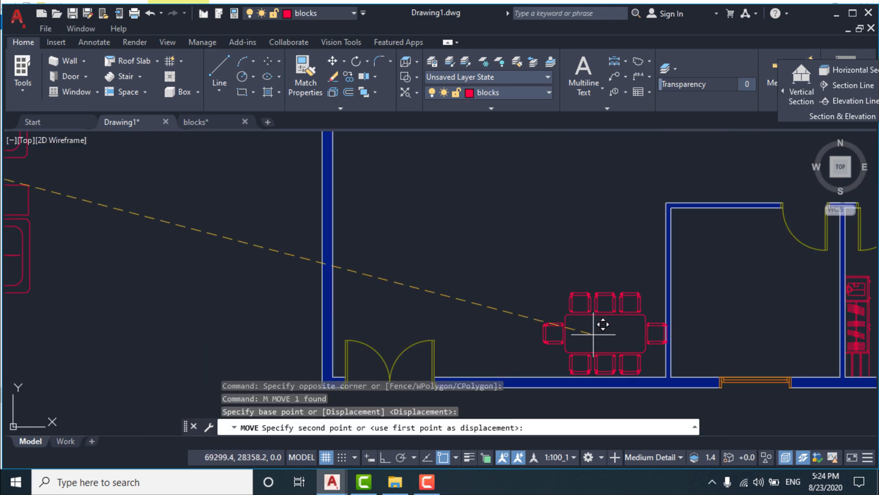
pyautogui.click(538, 299)
pyautogui.scroll(-4, 558, 270)
pyautogui.scroll(2, 399, 267)
pyautogui.click(461, 290)
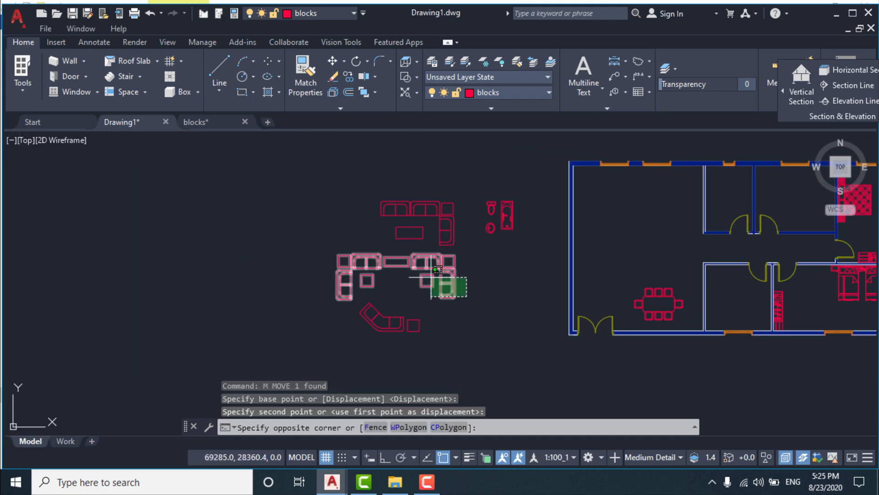
pyautogui.click(305, 265)
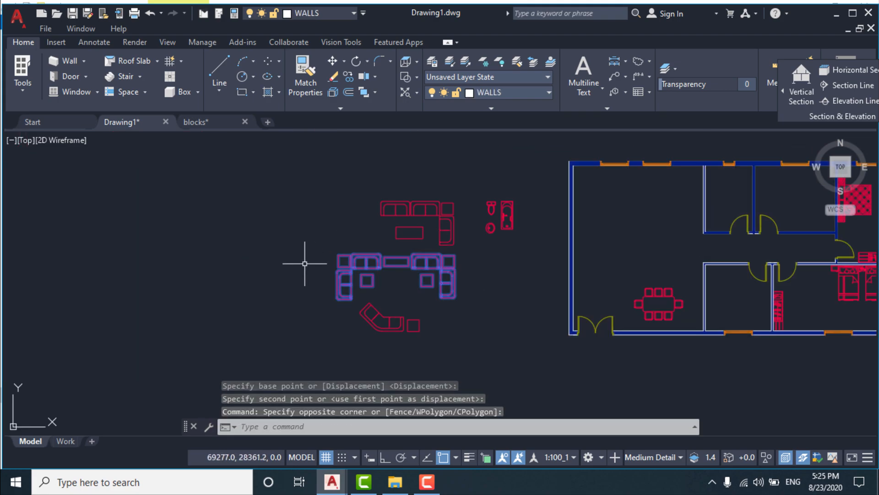
pyautogui.press('Escape')
# Move the L-shaped sofa set with its coffee table from the pasted blocks into the upper-right corner of the large room
pyautogui.click(476, 241)
pyautogui.click(375, 185)
pyautogui.write('m')
pyautogui.press('Return')
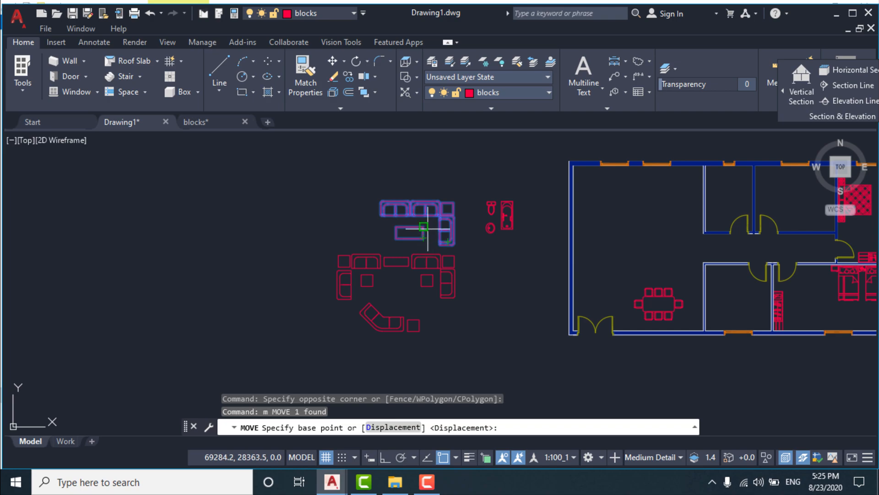
pyautogui.click(428, 228)
pyautogui.scroll(3, 678, 189)
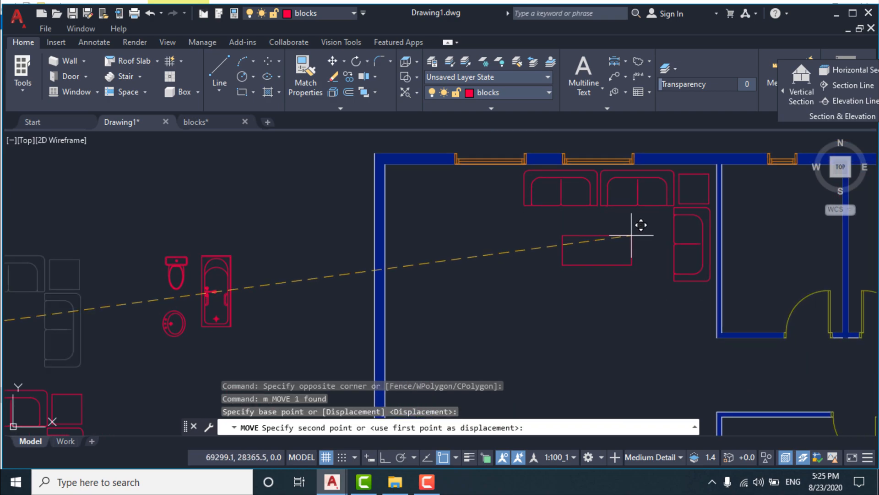
pyautogui.click(632, 235)
# Move the curved sofa with its side table from the pasted blocks into the upper-left area of the large room
pyautogui.scroll(-2, 543, 215)
pyautogui.moveTo(533, 273); pyautogui.dragTo(545, 212, button='middle')
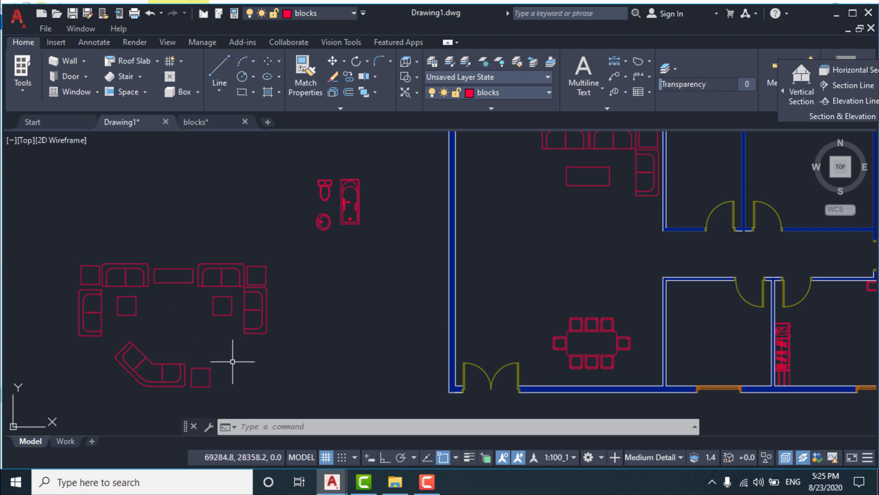
pyautogui.moveTo(233, 361); pyautogui.dragTo(87, 405)
pyautogui.write('m')
pyautogui.press('Return')
pyautogui.click(120, 363)
pyautogui.scroll(2, 523, 296)
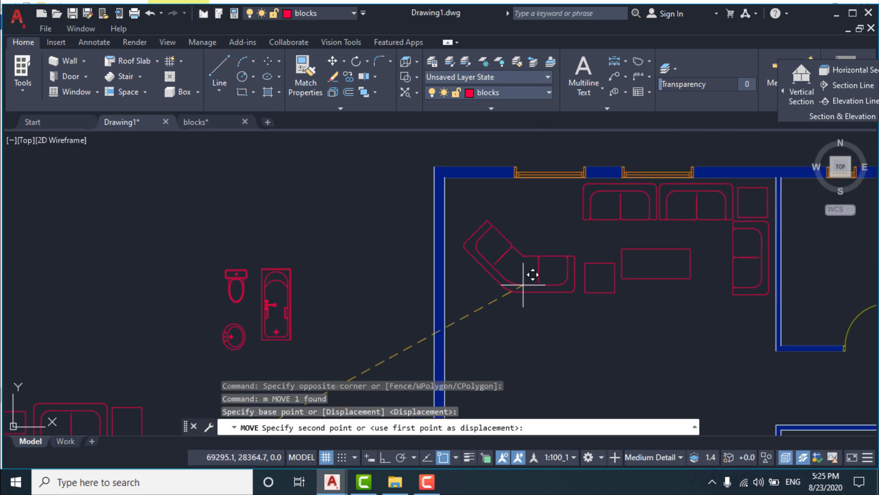
pyautogui.click(509, 270)
# Rotate the curved sofa by about 270° so its side table lies at its lower end
pyautogui.click(574, 303)
pyautogui.click(526, 242)
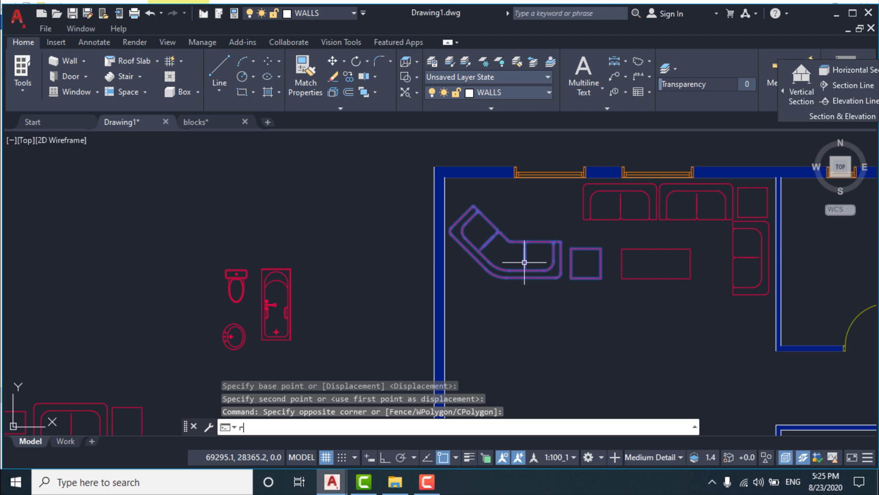
pyautogui.write('ro')
pyautogui.press('Return')
pyautogui.click(571, 277)
pyautogui.click(572, 344)
# Move the rotated curved sofa toward the left wall of the large room
pyautogui.click(581, 297)
pyautogui.click(555, 244)
pyautogui.write('m')
pyautogui.press('Return')
pyautogui.click(542, 261)
pyautogui.scroll(2, 446, 293)
pyautogui.click(448, 295)
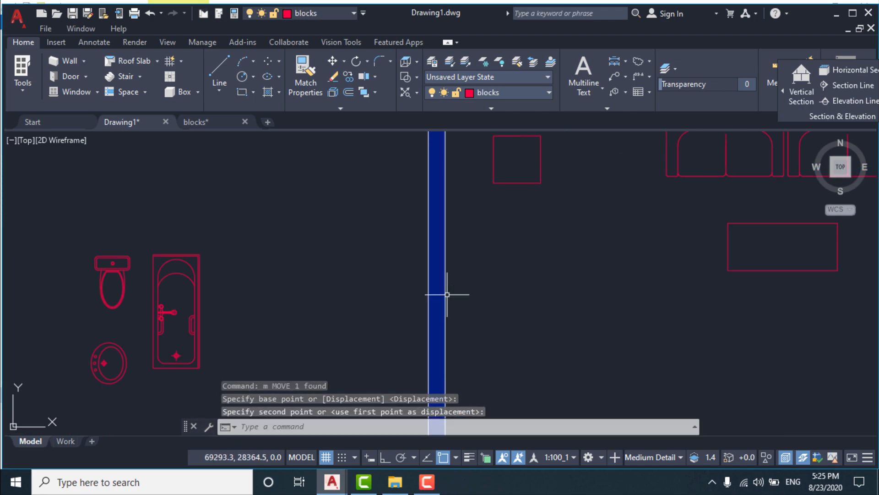
# Move the curved sofa and its side table down so they stand inside the upper-left corner of the large room
pyautogui.scroll(-2, 520, 266)
pyautogui.click(536, 214)
pyautogui.click(521, 200)
pyautogui.scroll(-2, 545, 214)
pyautogui.moveTo(467, 257); pyautogui.dragTo(442, 202, button='middle')
pyautogui.write('m')
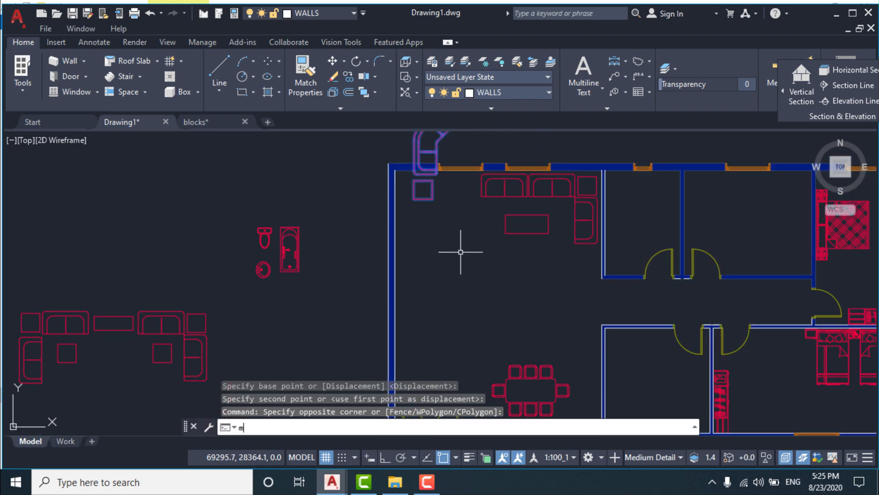
pyautogui.press('Return')
pyautogui.click(446, 205)
pyautogui.click(440, 279)
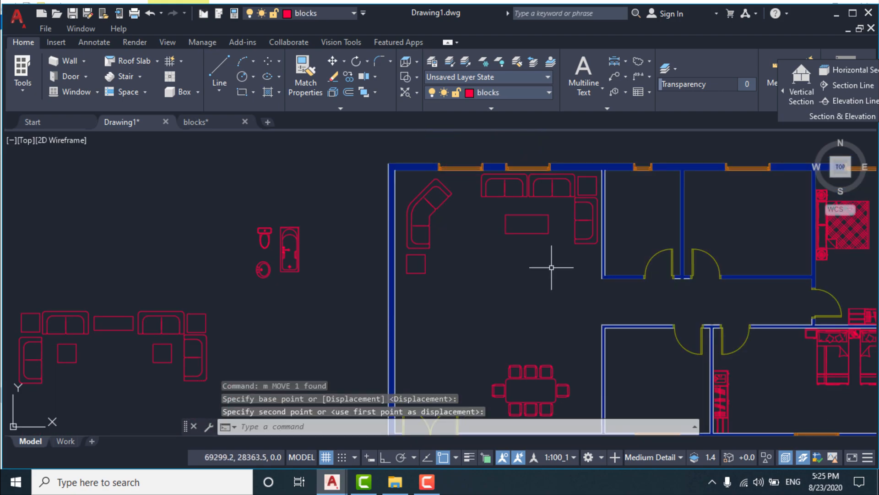
# Shift the L-shaped sofa set slightly left and down so it stands clear of the large room's walls
pyautogui.click(522, 270)
pyautogui.click(515, 212)
pyautogui.press('Return')
pyautogui.click(534, 269)
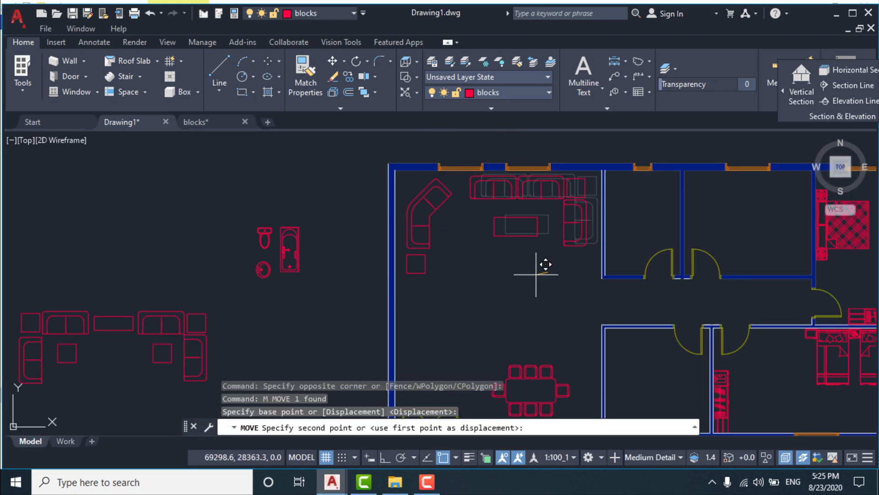
pyautogui.click(544, 277)
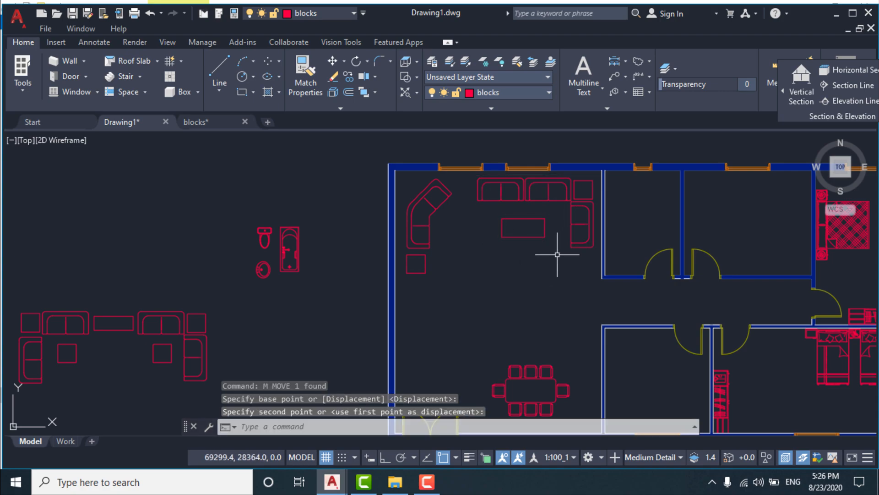
# Move the toilet, washbasin and bathtub together from the pasted blocks into the narrow upper room next to the large room
pyautogui.scroll(-3, 473, 248)
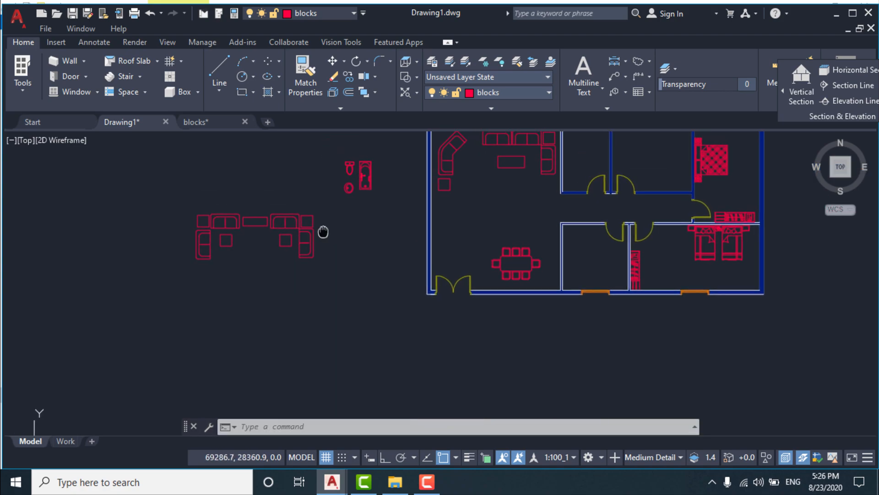
pyautogui.click(371, 257)
pyautogui.click(324, 196)
pyautogui.write('m')
pyautogui.press('Return')
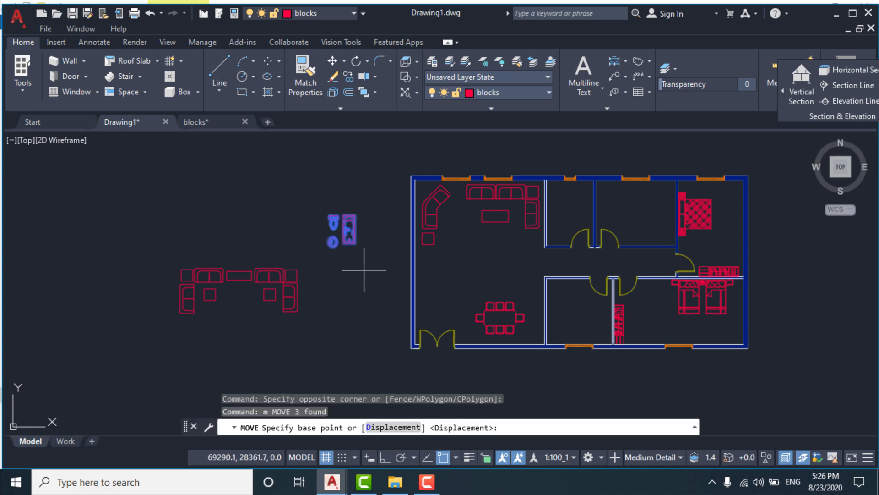
pyautogui.click(358, 264)
pyautogui.scroll(4, 576, 226)
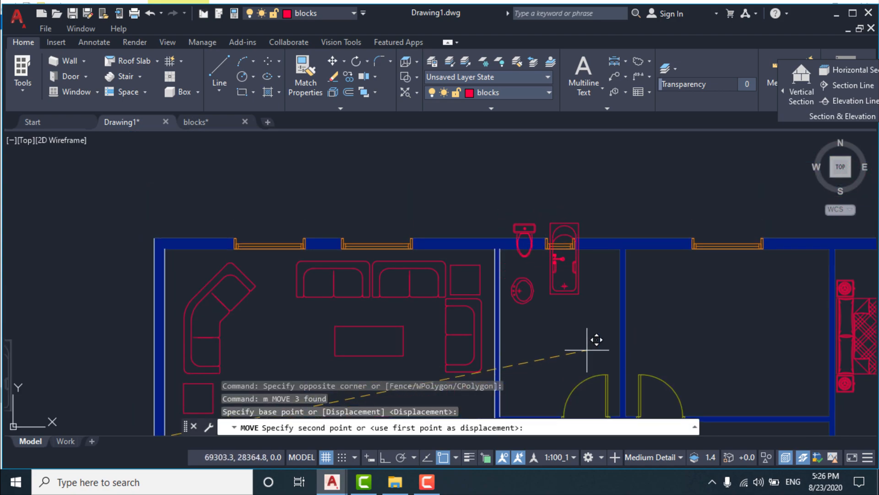
pyautogui.click(614, 390)
# Move the bathtub so its corner fits the upper-right corner of the bathroom
pyautogui.scroll(4, 573, 293)
pyautogui.scroll(-2, 612, 290)
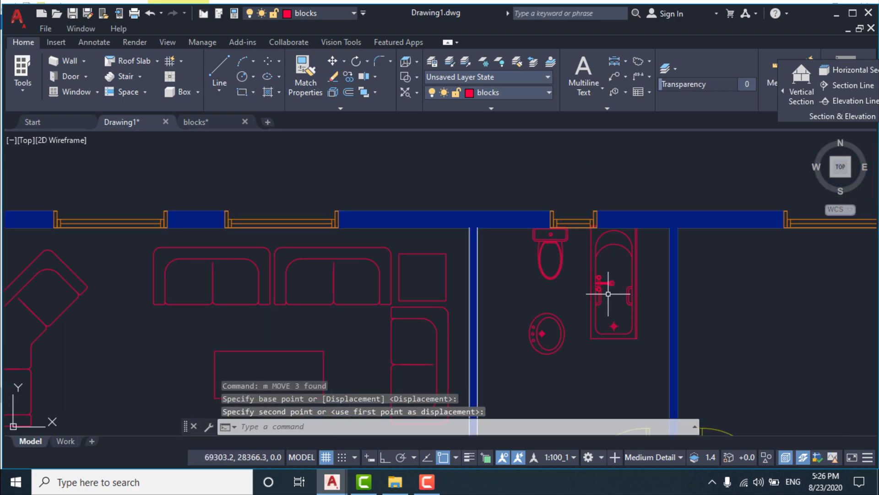
pyautogui.click(612, 290)
pyautogui.click(577, 285)
pyautogui.write('m')
pyautogui.press('Return')
pyautogui.scroll(4, 624, 237)
pyautogui.click(655, 208)
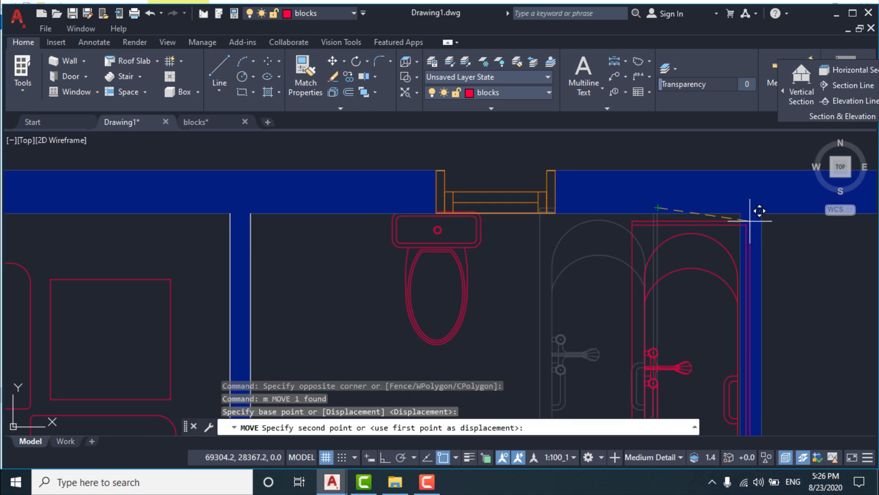
pyautogui.click(741, 213)
# Move the toilet to the left along the bathroom's upper wall, beside the window
pyautogui.scroll(-4, 711, 220)
pyautogui.press('space')
pyautogui.click(625, 251)
pyautogui.click(599, 240)
pyautogui.press('space')
pyautogui.click(640, 273)
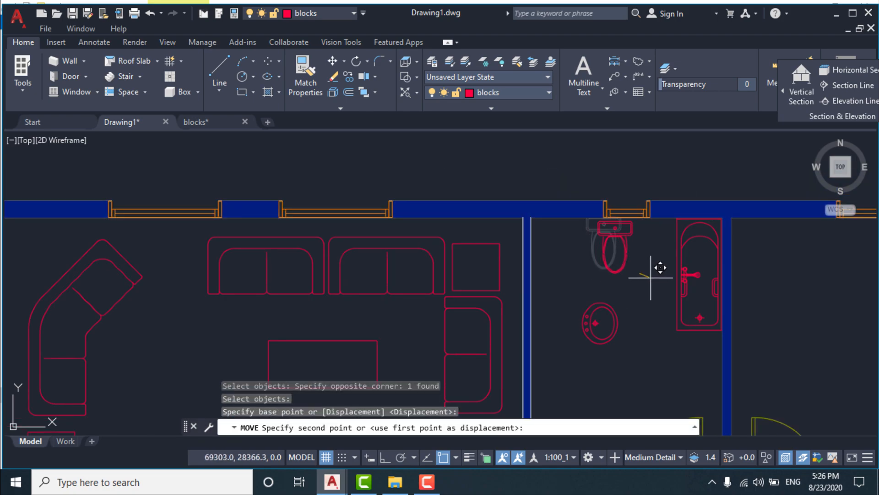
pyautogui.click(620, 275)
# Move the washbasin against the left wall of the bathroom
pyautogui.scroll(2, 621, 353)
pyautogui.moveTo(620, 356); pyautogui.dragTo(583, 260, button='middle')
pyautogui.press('space')
pyautogui.click(615, 315)
pyautogui.click(589, 286)
pyautogui.press('space')
pyautogui.click(554, 206)
pyautogui.scroll(-2, 548, 216)
pyautogui.scroll(4, 508, 298)
pyautogui.click(507, 275)
# Nudge the washbasin into its final position along the bathroom's left wall
pyautogui.scroll(-4, 514, 301)
pyautogui.click(520, 300)
pyautogui.write('m')
pyautogui.press('space')
pyautogui.click(577, 321)
pyautogui.click(572, 320)
pyautogui.click(563, 320)
pyautogui.click(533, 285)
pyautogui.write('c')
pyautogui.press('space')
pyautogui.click(554, 325)
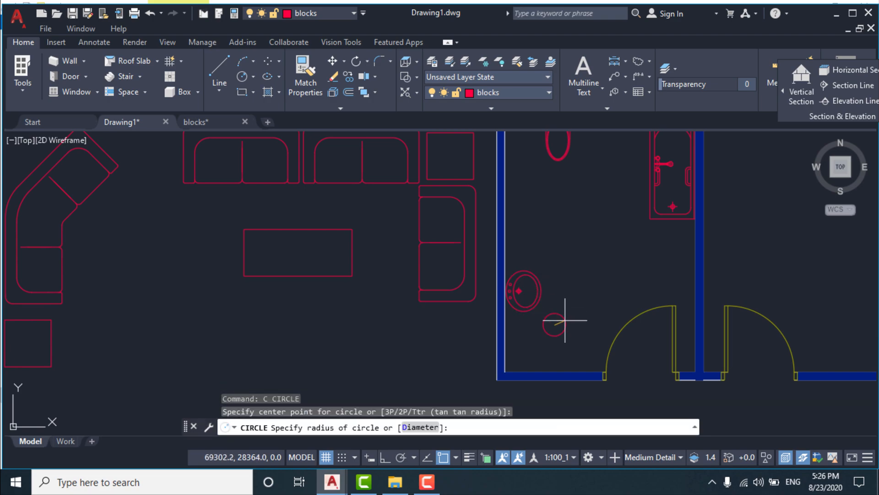
pyautogui.press('Escape')
# Copy the washbasin to a spot directly above it along the bathroom's left wall
pyautogui.click(552, 316)
pyautogui.click(510, 277)
pyautogui.write('co')
pyautogui.press('space')
pyautogui.click(556, 335)
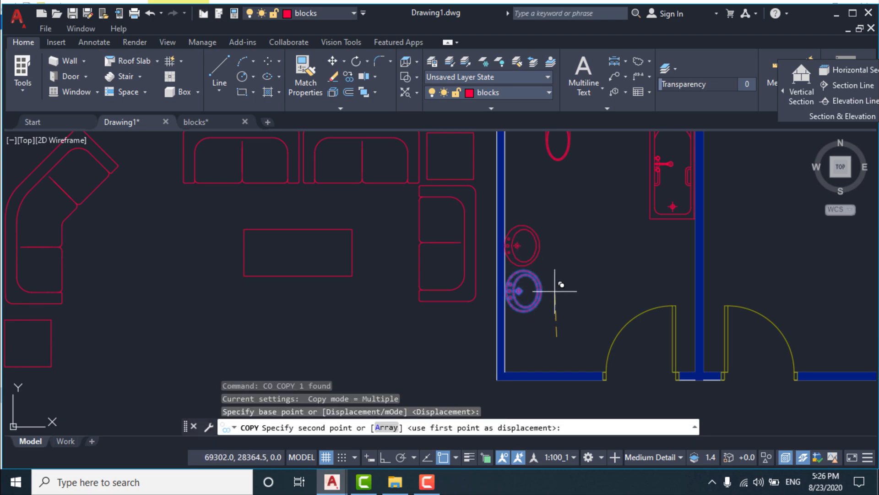
pyautogui.click(557, 287)
pyautogui.scroll(-3, 568, 303)
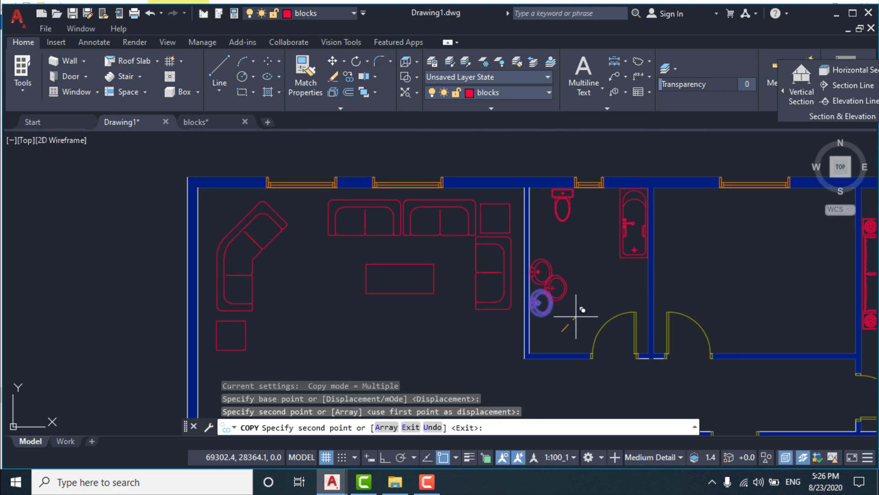
pyautogui.press('space')
# Copy the L-shaped sofa set with its coffee table into the upper room between the bathroom and the bedroom
pyautogui.scroll(-1, 534, 324)
pyautogui.click(387, 233)
pyautogui.write('co')
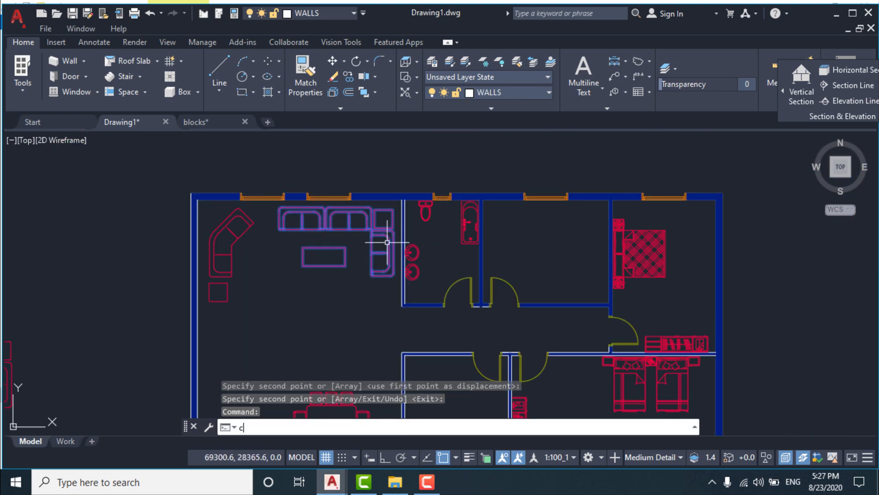
pyautogui.press('space')
pyautogui.click(393, 209)
pyautogui.click(593, 210)
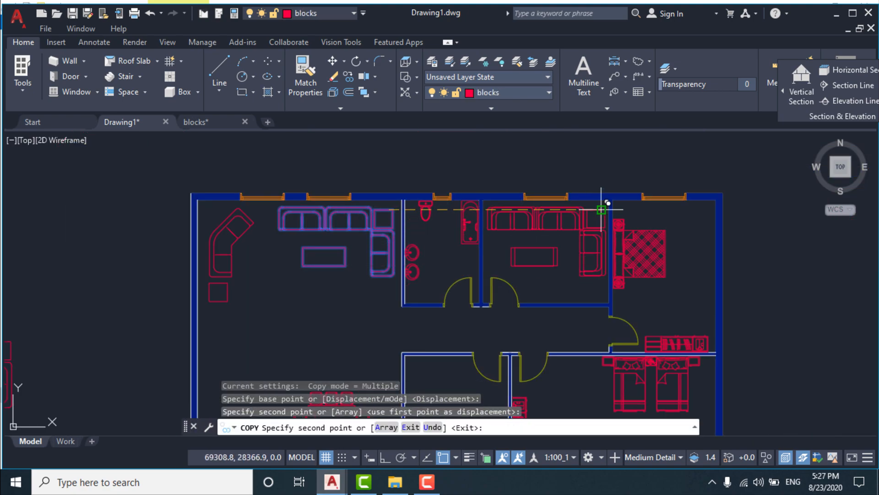
pyautogui.scroll(-2, 566, 227)
pyautogui.press('space')
# Copy the curved sofa and its side table to a spot lower in the large room
pyautogui.moveTo(353, 325); pyautogui.dragTo(395, 274, button='middle')
pyautogui.click(398, 215)
pyautogui.click(391, 196)
pyautogui.write('co')
pyautogui.press('space')
pyautogui.click(400, 221)
pyautogui.click(421, 269)
pyautogui.press('space')
# Rotate the copied curved sofa a quarter turn counterclockwise so its side table lies on its right
pyautogui.click(422, 262)
pyautogui.click(406, 233)
pyautogui.write('r')
pyautogui.press('space')
pyautogui.click(418, 255)
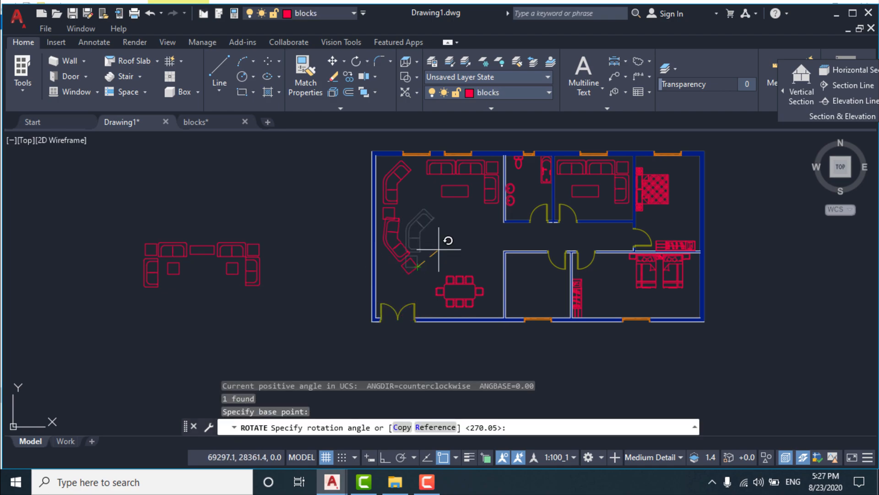
pyautogui.click(412, 141)
# Move the rotated curved sofa copy inside the large room, just below the first curved sofa's side table
pyautogui.click(432, 239)
pyautogui.click(357, 298)
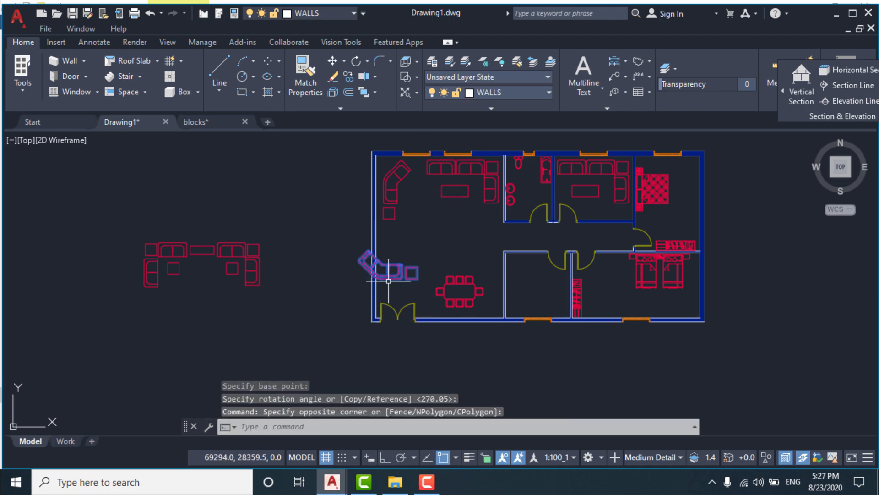
pyautogui.write('m')
pyautogui.press('space')
pyautogui.click(400, 292)
pyautogui.scroll(2, 433, 255)
pyautogui.click(432, 255)
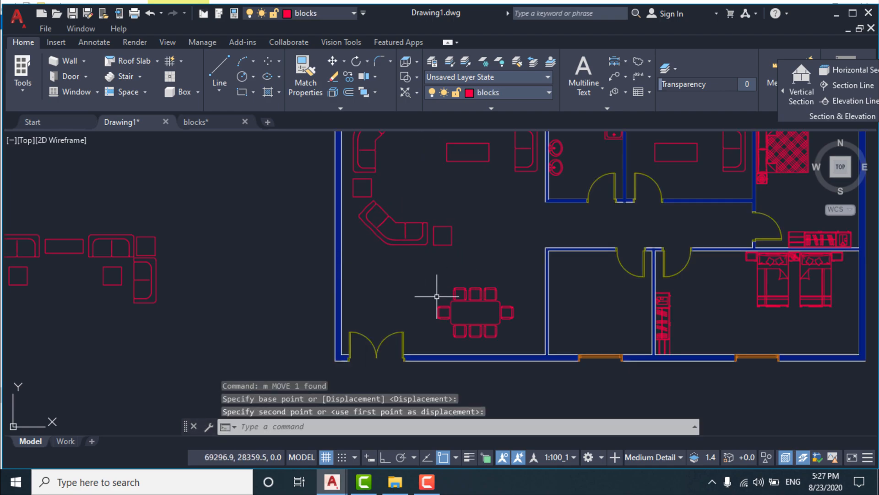
# Move both curved sofas together slightly closer to the large room's left wall
pyautogui.moveTo(442, 172); pyautogui.dragTo(444, 262, button='middle')
pyautogui.click(408, 296)
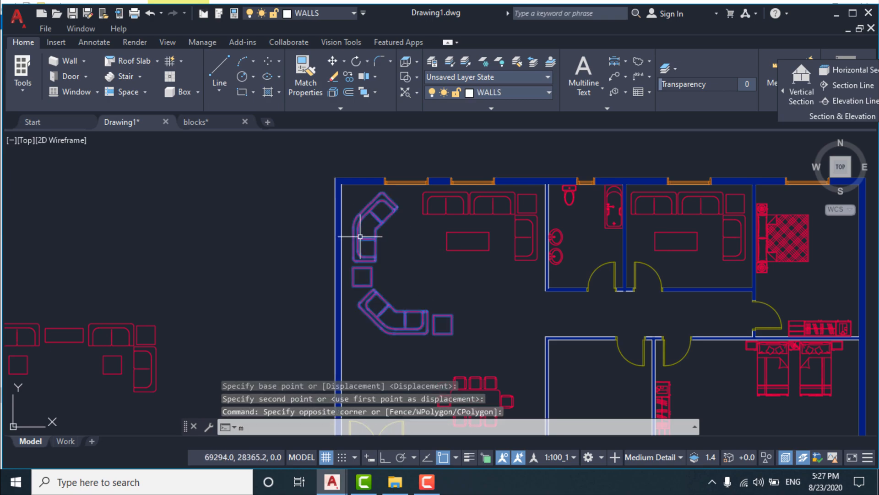
pyautogui.press('Return')
pyautogui.click(457, 275)
pyautogui.click(451, 275)
# Nudge the large room's L-shaped sofa set slightly toward the right wall
pyautogui.click(479, 231)
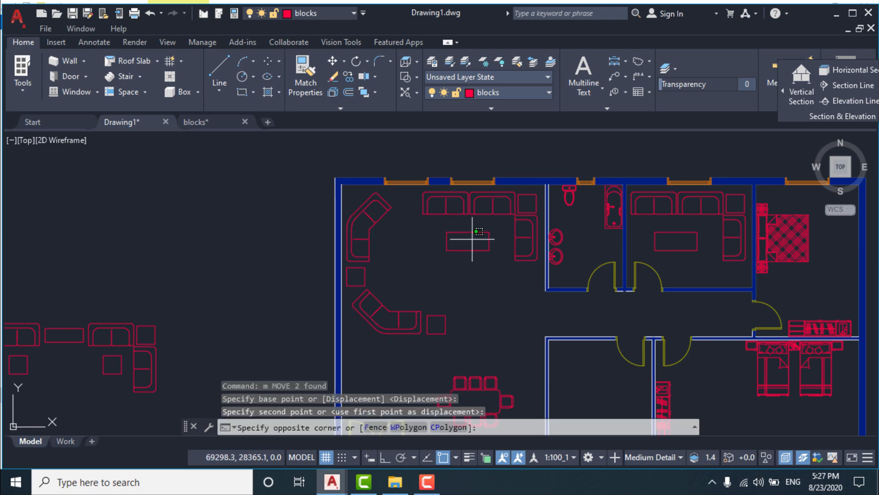
pyautogui.click(460, 285)
pyautogui.write('m')
pyautogui.press('Return')
pyautogui.click(476, 289)
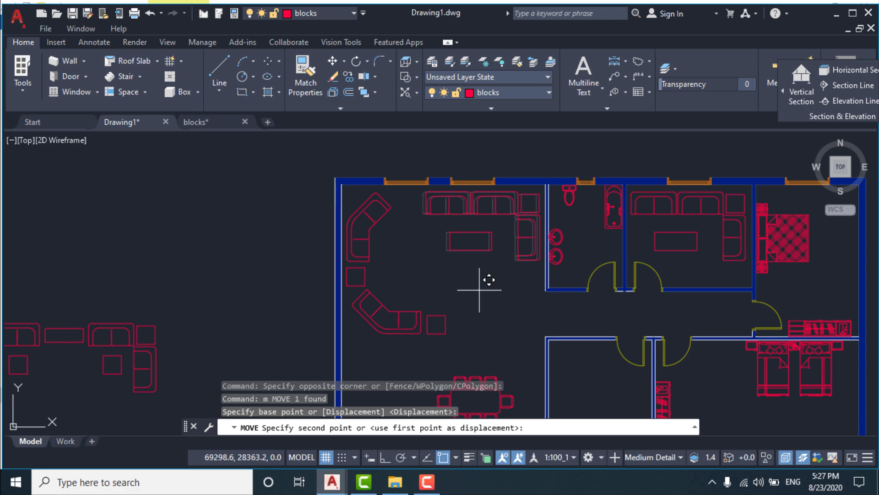
pyautogui.click(480, 290)
# Draw a narrow upright rectangle as a coffee table in front of the curved sofas in the large room
pyautogui.moveTo(494, 276); pyautogui.dragTo(482, 230, button='middle')
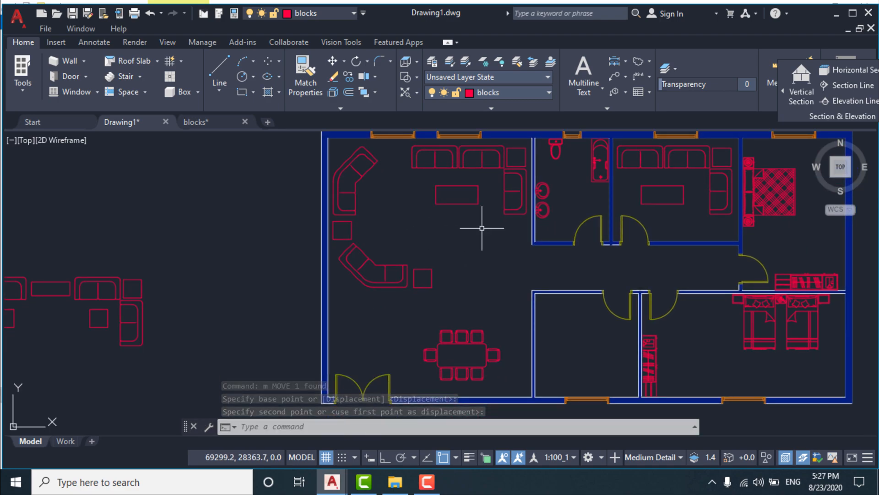
pyautogui.click(241, 92)
pyautogui.click(372, 210)
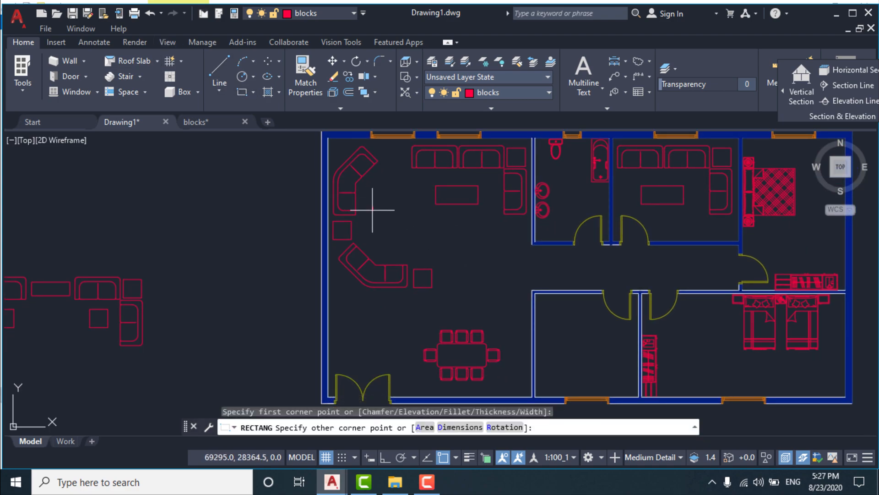
pyautogui.click(390, 245)
# Move the new rectangular coffee table slightly upward between the curved sofas and the L-shaped set
pyautogui.click(405, 232)
pyautogui.click(383, 224)
pyautogui.write('m')
pyautogui.press('Return')
pyautogui.click(414, 246)
pyautogui.click(412, 238)
# Delete the unused U-shaped sofa set left outside the floor plan
pyautogui.scroll(-2, 364, 219)
pyautogui.click(273, 314)
pyautogui.click(102, 251)
pyautogui.press('Delete')
pyautogui.moveTo(262, 268); pyautogui.dragTo(177, 277, button='middle')
pyautogui.moveTo(401, 303); pyautogui.dragTo(329, 300, button='middle')
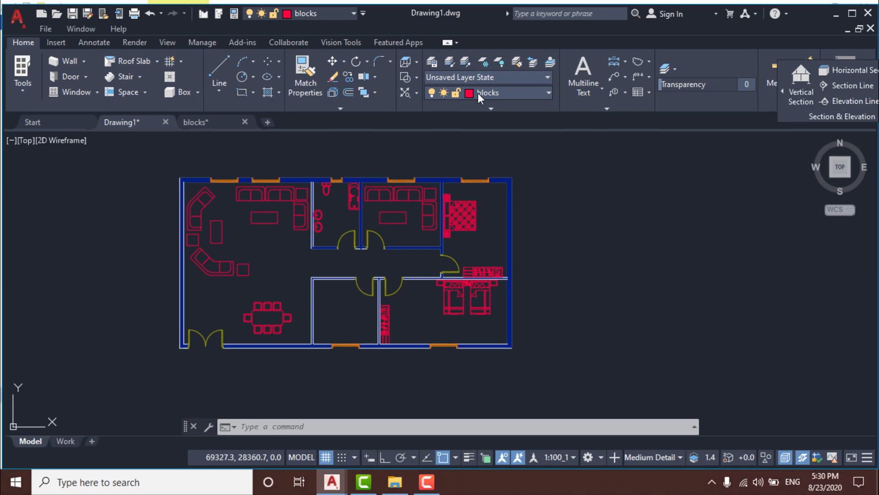
# Make the text layer current and add the multiline text "Salon" in the open middle area of the large room
pyautogui.click(478, 92)
pyautogui.click(486, 232)
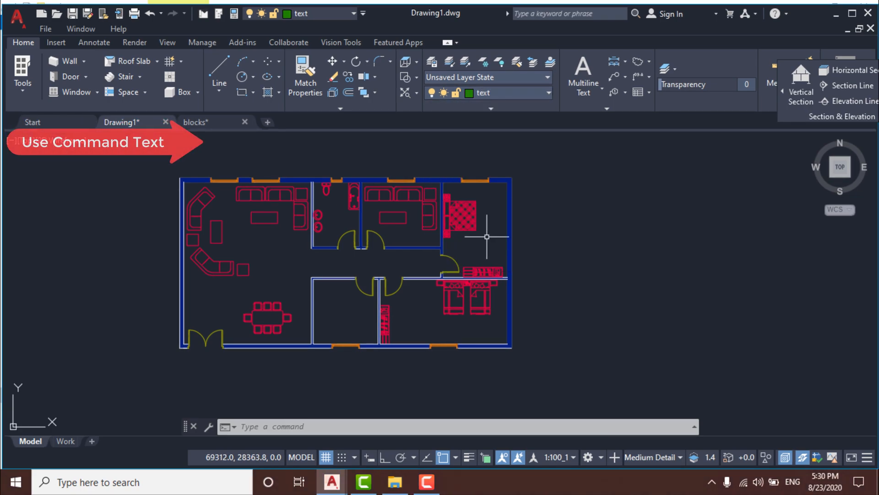
pyautogui.write('T')
pyautogui.press('Return')
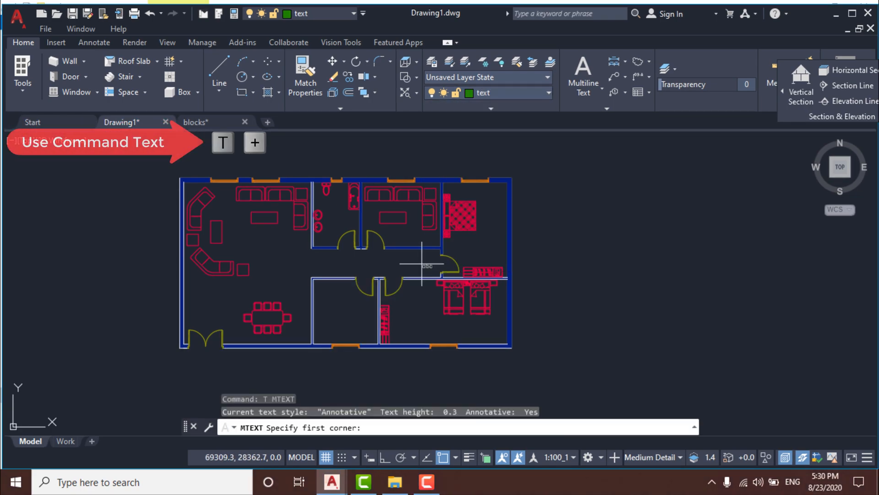
pyautogui.scroll(2, 249, 266)
pyautogui.click(249, 240)
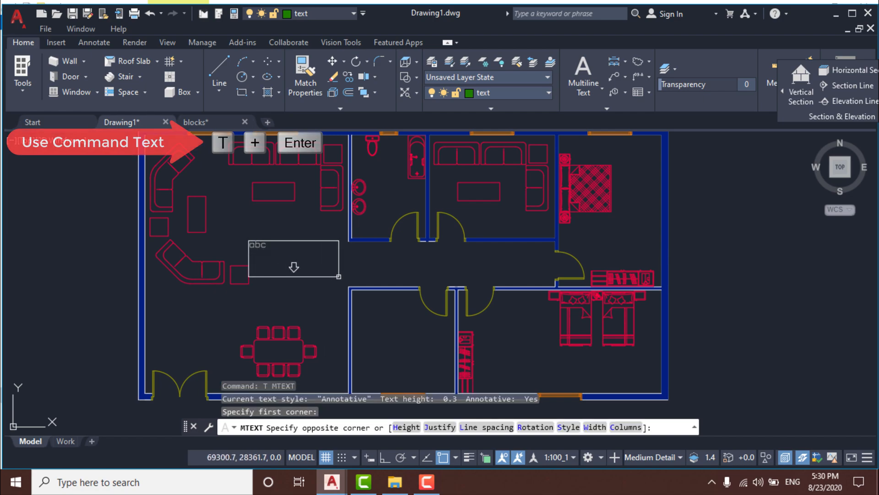
pyautogui.click(341, 279)
pyautogui.write('Salon')
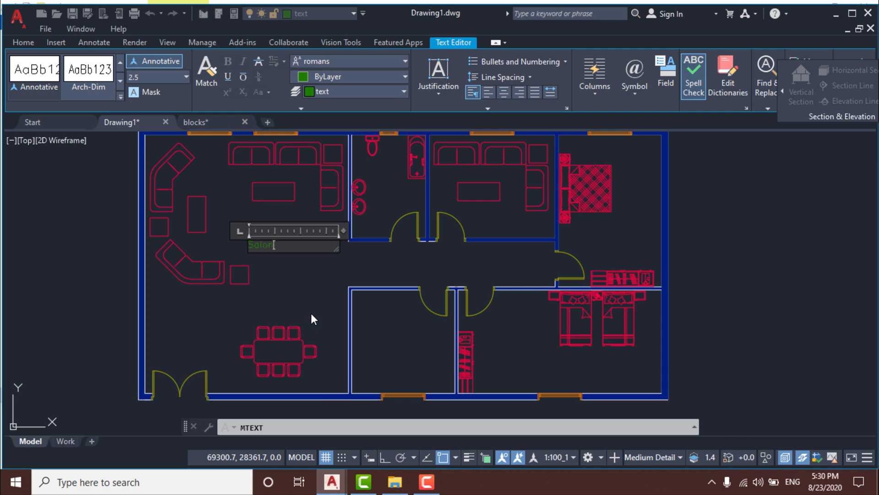
pyautogui.click(311, 317)
# Move the Salon text slightly right and down within the large room
pyautogui.scroll(4, 275, 239)
pyautogui.click(277, 239)
pyautogui.click(259, 255)
pyautogui.scroll(-2, 310, 219)
pyautogui.write('m')
pyautogui.press('Return')
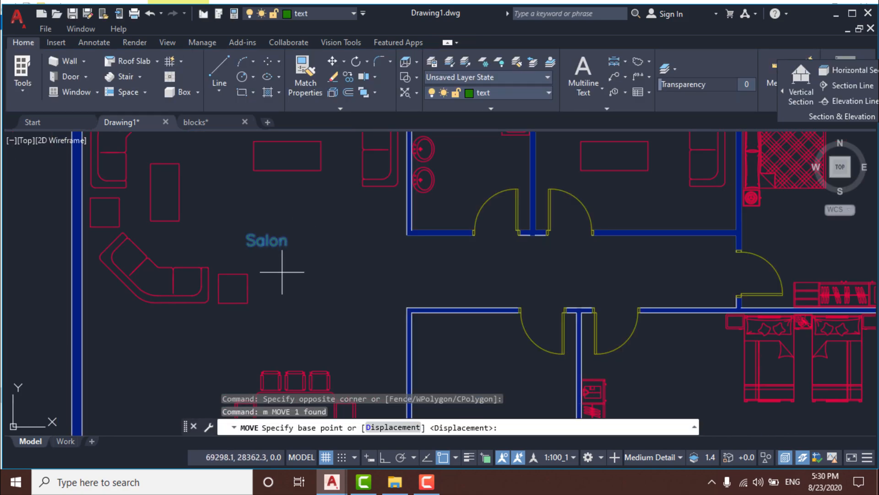
pyautogui.click(282, 270)
pyautogui.click(329, 287)
# Try to set the Salon text's height to 4
pyautogui.doubleClick(311, 260)
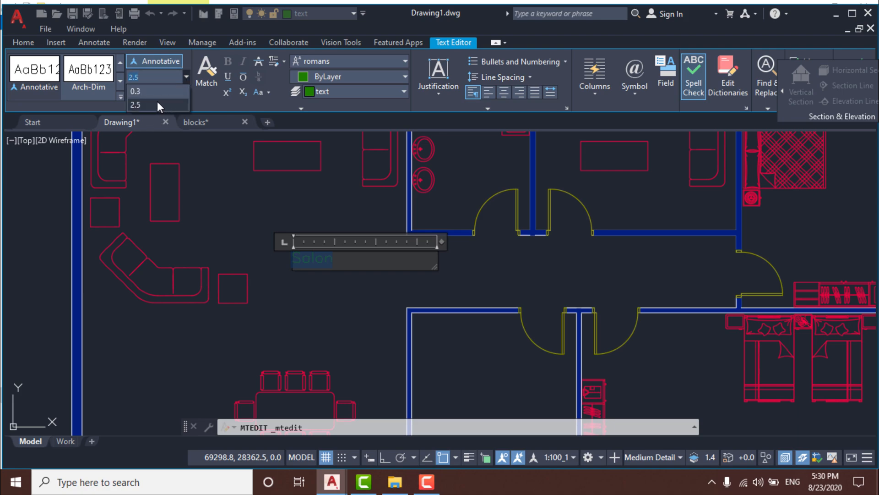
pyautogui.click(159, 105)
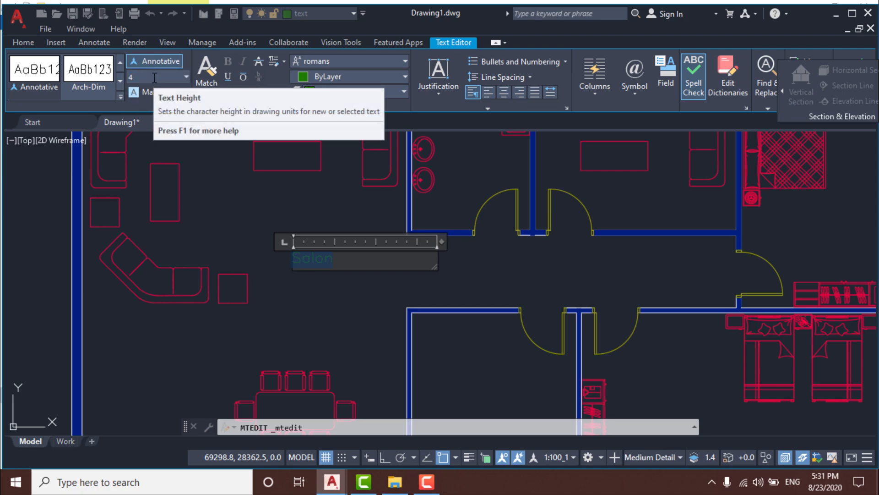
pyautogui.press('Return')
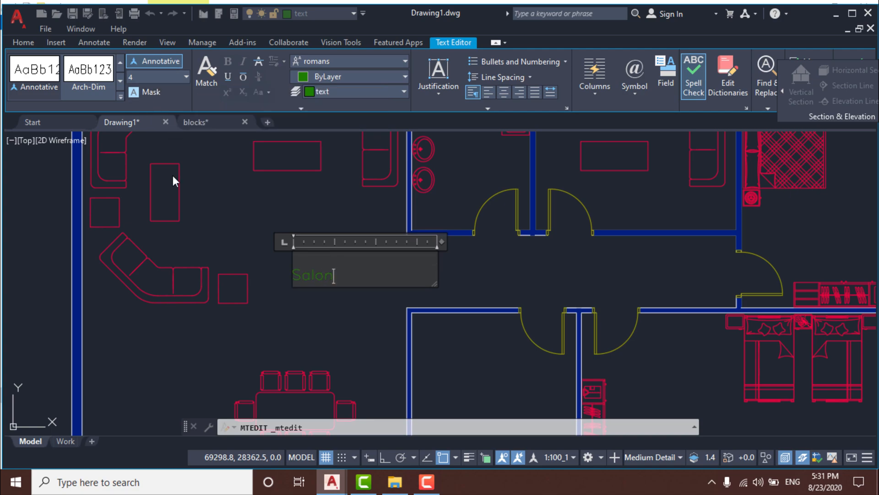
pyautogui.click(168, 145)
pyautogui.click(318, 276)
pyautogui.write('m')
pyautogui.press('Return')
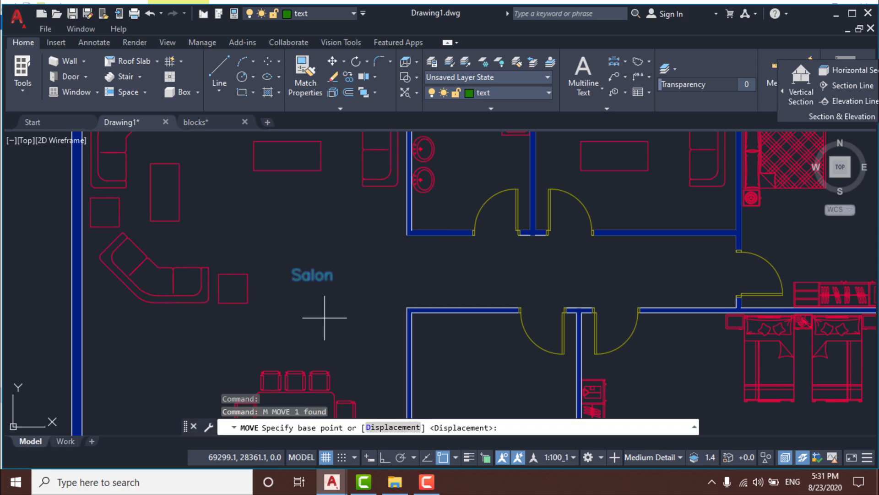
# Draw a rectangle as a frame around the Salon text in the large room
pyautogui.click(241, 94)
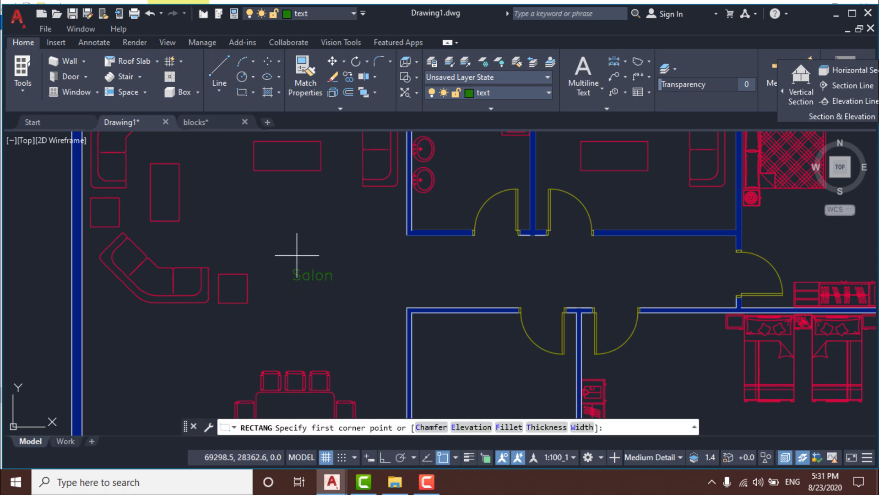
pyautogui.click(286, 260)
pyautogui.click(339, 290)
# Copy the framed Salon label into the bathroom and the upper middle sitting room, using its lower-right corner as base point
pyautogui.click(384, 318)
pyautogui.click(283, 253)
pyautogui.write('co')
pyautogui.press('Return')
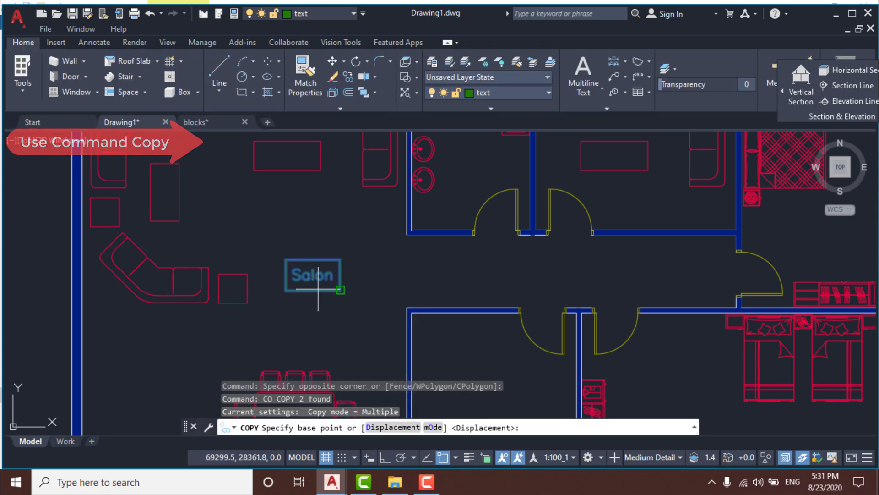
pyautogui.click(339, 289)
pyautogui.moveTo(488, 182); pyautogui.dragTo(413, 261, button='middle')
pyautogui.scroll(2, 435, 246)
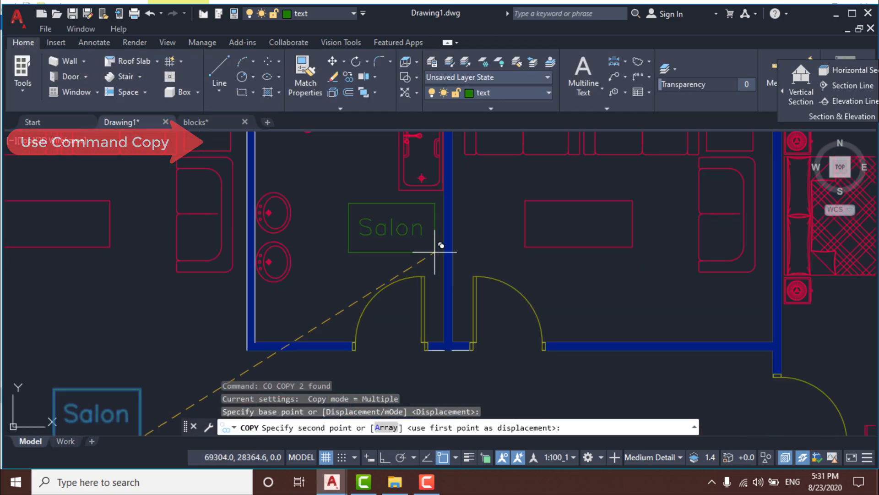
pyautogui.click(411, 251)
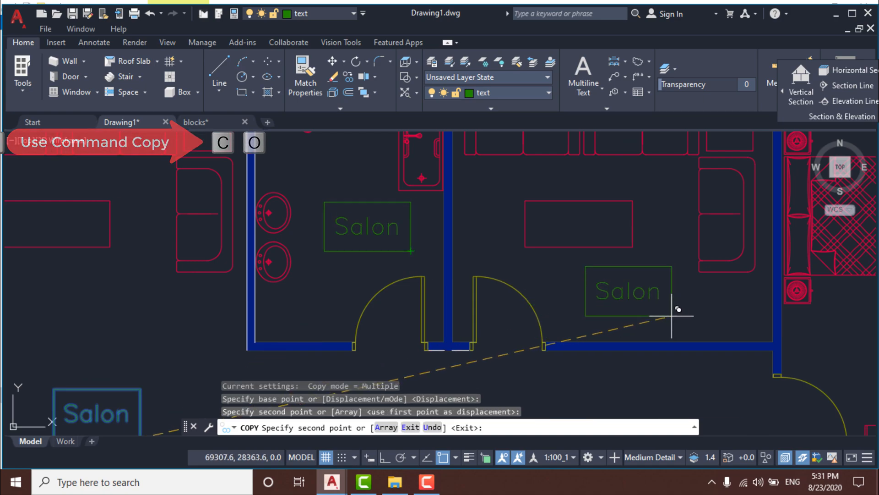
pyautogui.click(666, 309)
# Place further copies of the framed label in the empty lower room, the twin-bed room and the upper-right bedroom
pyautogui.scroll(-3, 418, 180)
pyautogui.scroll(3, 403, 293)
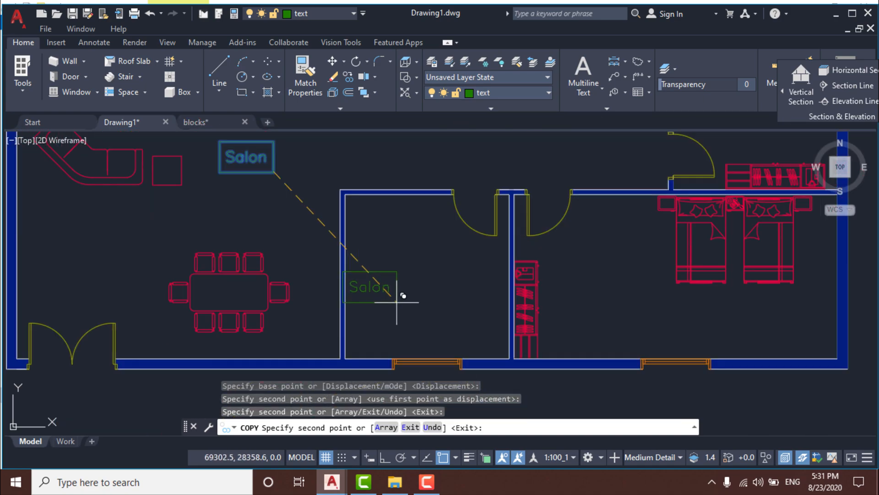
pyautogui.click(451, 295)
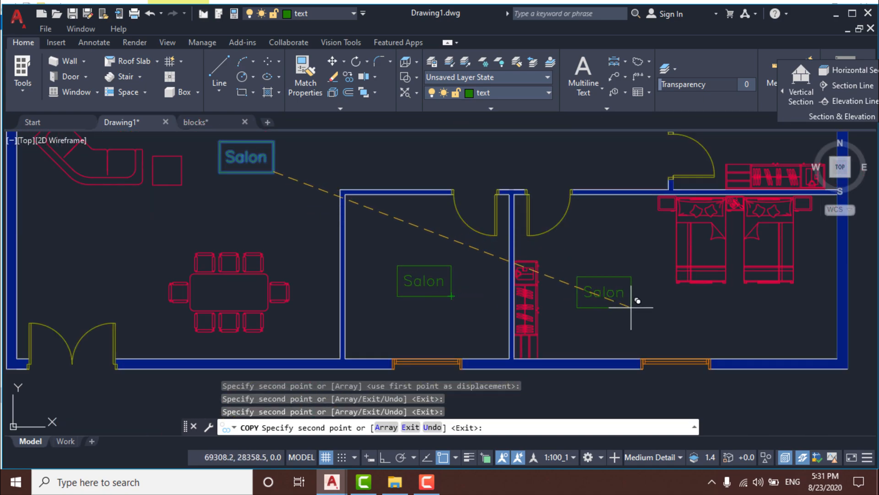
pyautogui.click(630, 307)
pyautogui.moveTo(733, 149); pyautogui.dragTo(592, 318, button='middle')
pyautogui.click(638, 298)
pyautogui.scroll(-4, 647, 349)
pyautogui.press('Return')
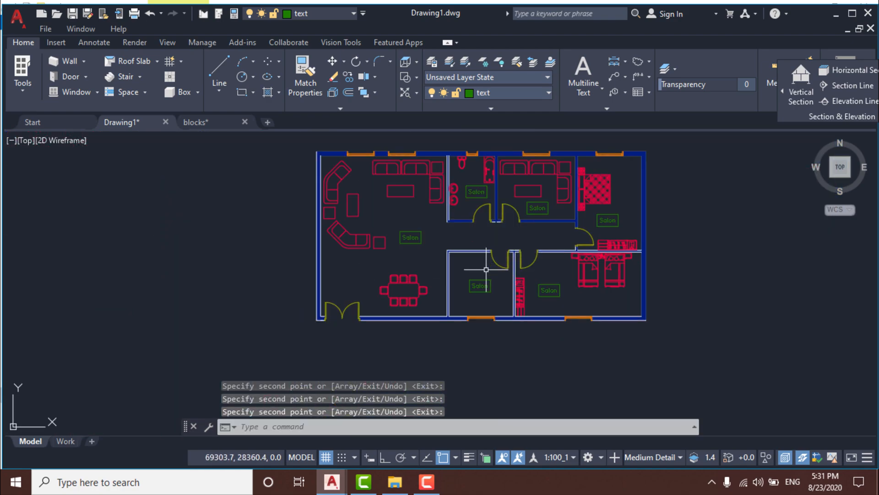
# Change the label text in the empty lower middle room to "Kitchen"
pyautogui.scroll(4, 490, 265)
pyautogui.click(477, 290)
pyautogui.click(470, 295)
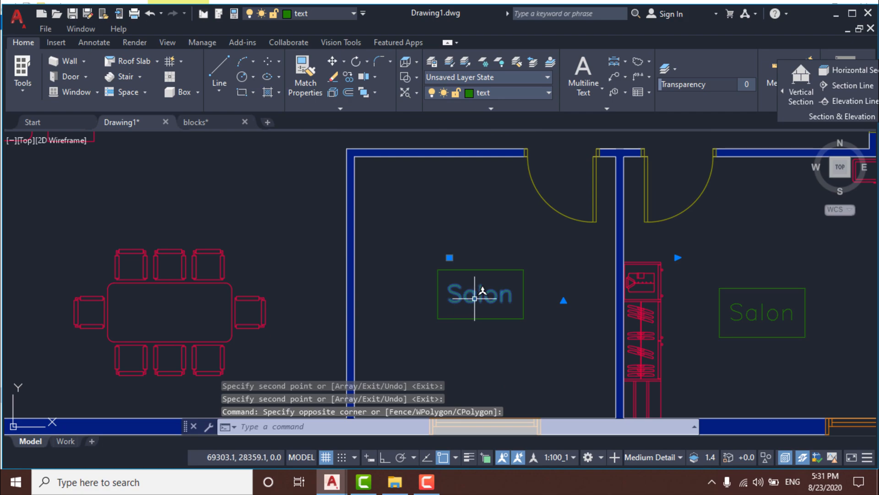
pyautogui.doubleClick(482, 291)
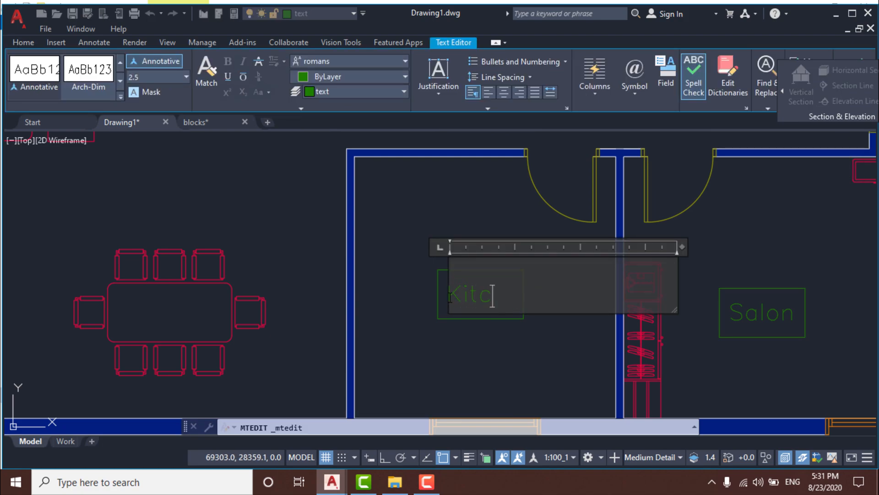
pyautogui.click(491, 360)
# Stretch the right edge of the Kitchen label's frame outward to enclose the whole word
pyautogui.click(528, 310)
pyautogui.click(509, 322)
pyautogui.click(523, 293)
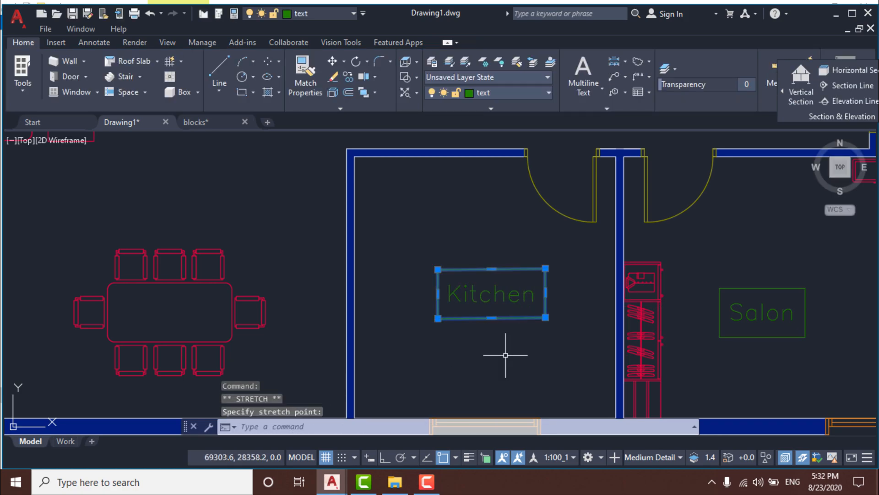
pyautogui.press('Escape')
# Change the label text in the twin-bed room to "Bed room"
pyautogui.moveTo(621, 322); pyautogui.dragTo(500, 307, button='middle')
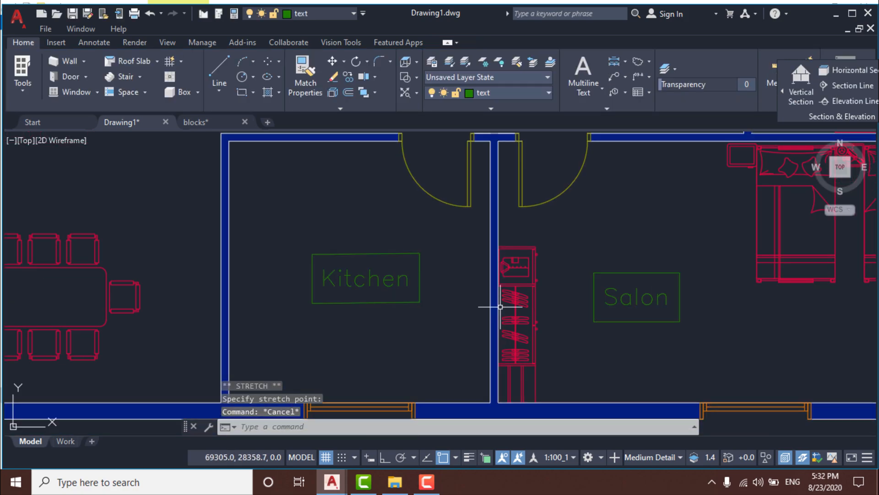
pyautogui.click(641, 300)
pyautogui.doubleClick(644, 293)
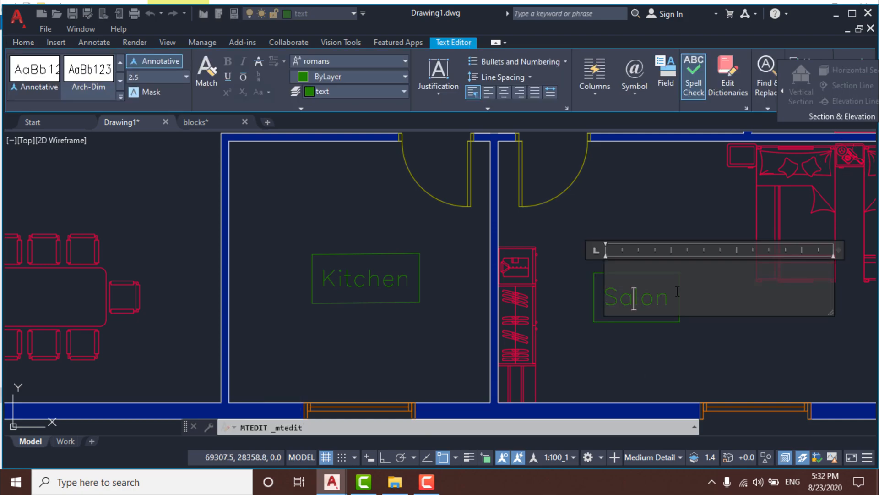
pyautogui.press('BackSpace')
pyautogui.write('Bed room')
pyautogui.click(636, 343)
# Stretch the right edge of the Bed room label's frame outward to enclose the full text
pyautogui.click(680, 293)
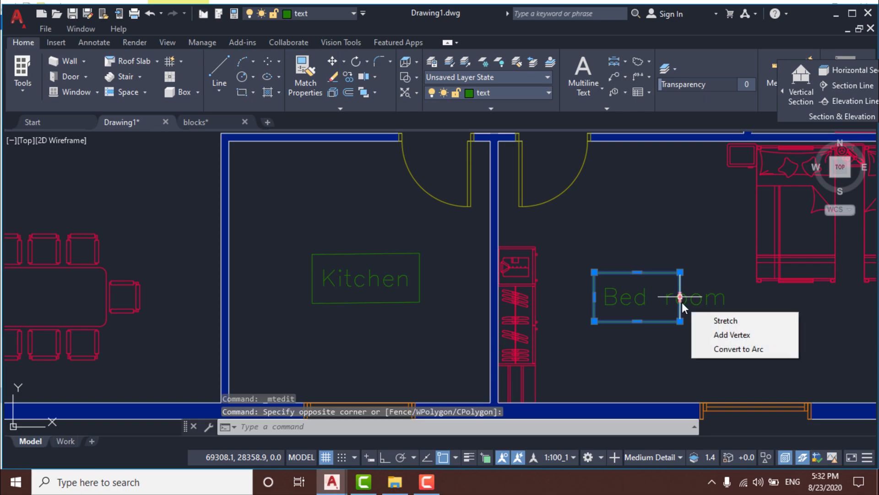
pyautogui.click(681, 296)
pyautogui.click(681, 297)
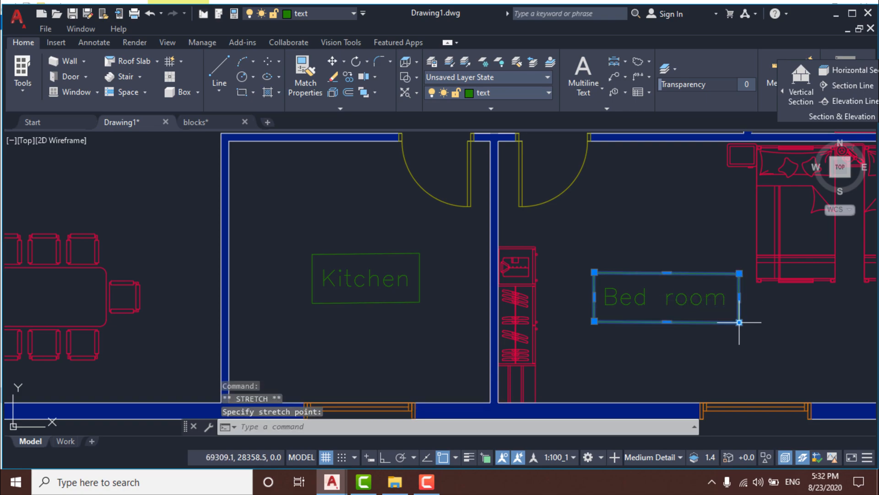
pyautogui.scroll(-3, 738, 308)
pyautogui.moveTo(752, 323); pyautogui.dragTo(515, 417, button='middle')
pyautogui.scroll(3, 640, 254)
pyautogui.press('Escape')
# Change the upper-right bedroom's label text to "Master room" and stretch the right edge of its frame to fit
pyautogui.doubleClick(579, 232)
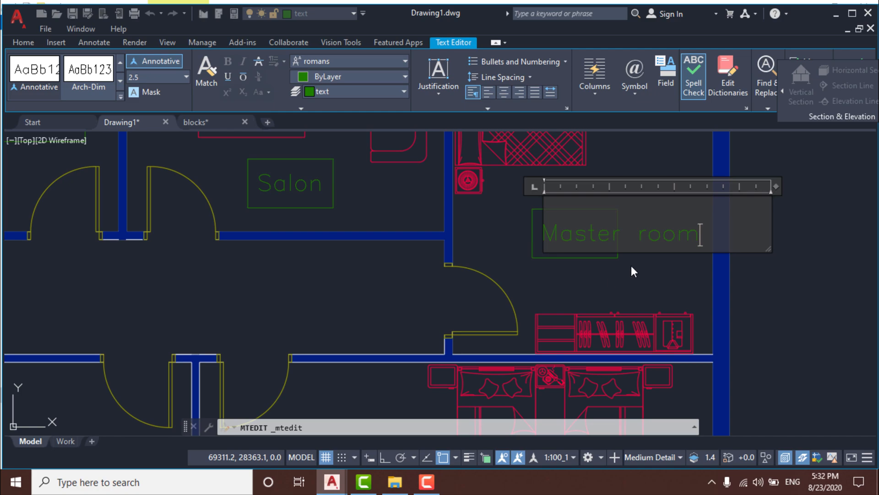
pyautogui.click(612, 282)
pyautogui.click(588, 261)
pyautogui.click(618, 233)
pyautogui.click(703, 232)
# Move the Master room text and its frame slightly left, away from the outer wall
pyautogui.click(657, 291)
pyautogui.click(614, 220)
pyautogui.write('m')
pyautogui.press('Return')
pyautogui.click(665, 182)
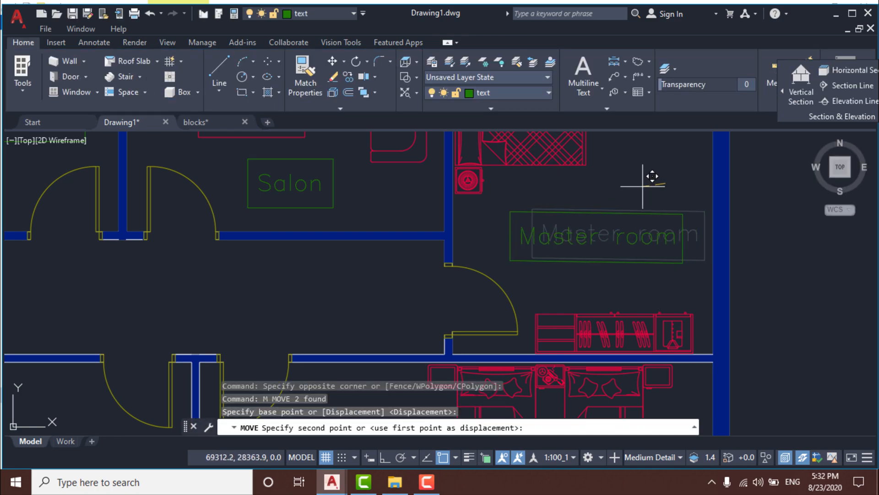
pyautogui.click(628, 190)
# Change the label text in the upper middle sitting room to "Living room"
pyautogui.scroll(2, 324, 172)
pyautogui.scroll(2, 477, 309)
pyautogui.click(526, 320)
pyautogui.click(525, 321)
pyautogui.doubleClick(522, 324)
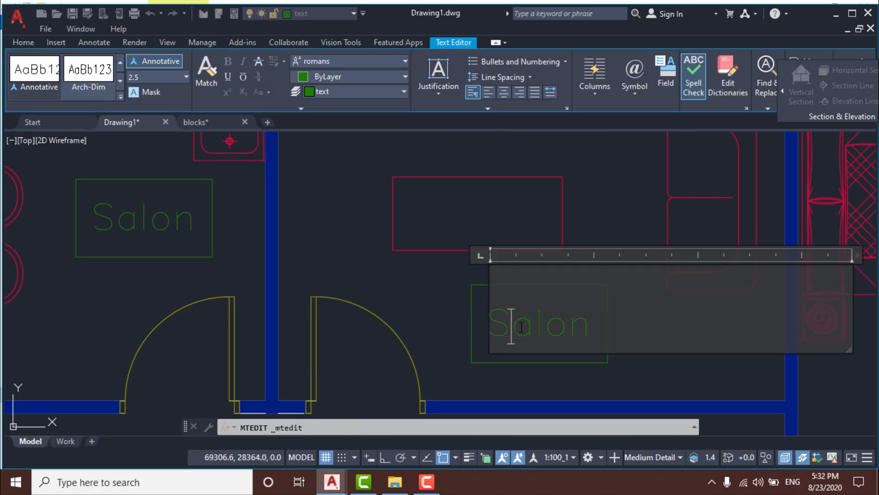
pyautogui.press('Delete')
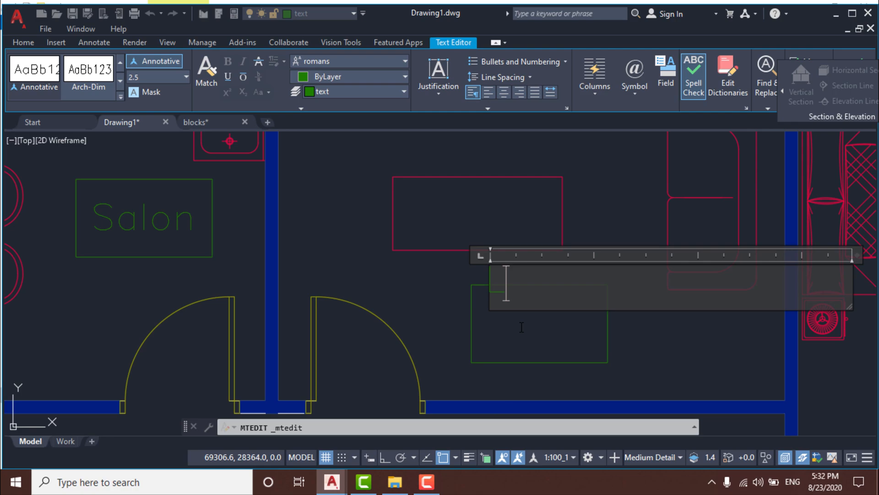
pyautogui.write('Living room')
pyautogui.click(590, 360)
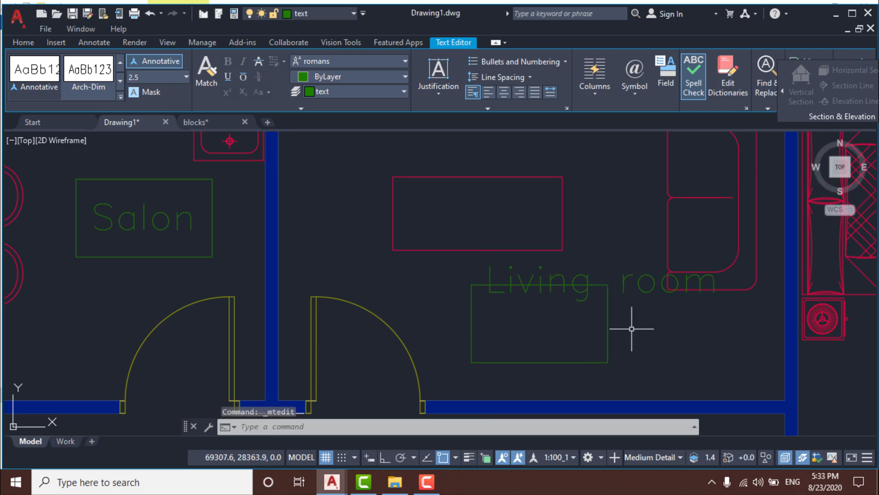
# Move the Living room text down and left so it lies at the height of its frame
pyautogui.click(638, 281)
pyautogui.write('m')
pyautogui.press('Return')
pyautogui.click(667, 326)
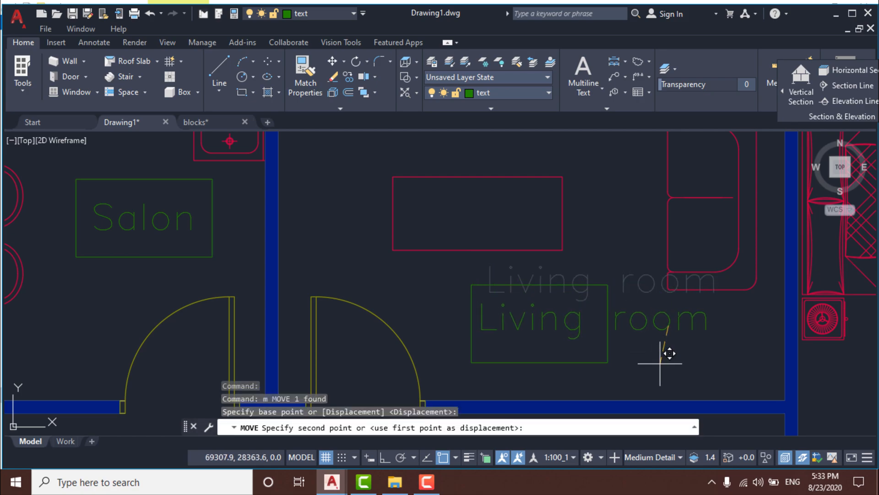
pyautogui.click(627, 369)
# Stretch the right, left and upper edges of the Living room label's frame to fit the text, with Ortho on
pyautogui.click(624, 357)
pyautogui.click(589, 337)
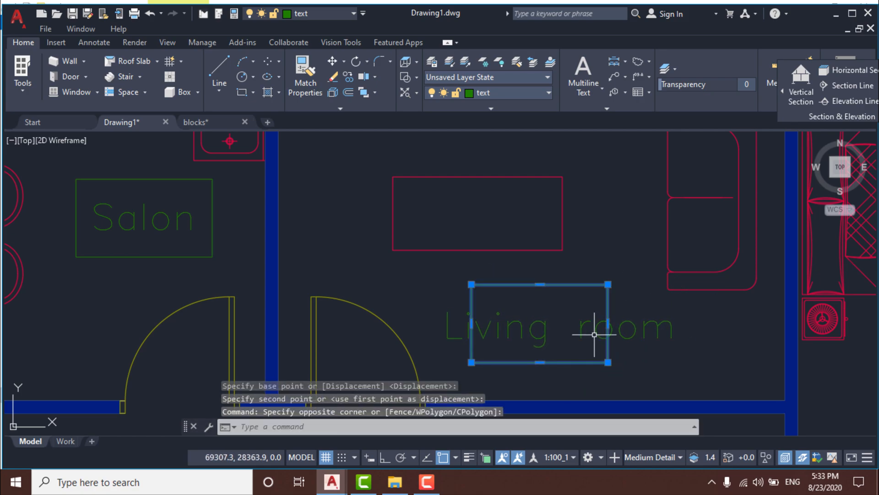
pyautogui.click(608, 323)
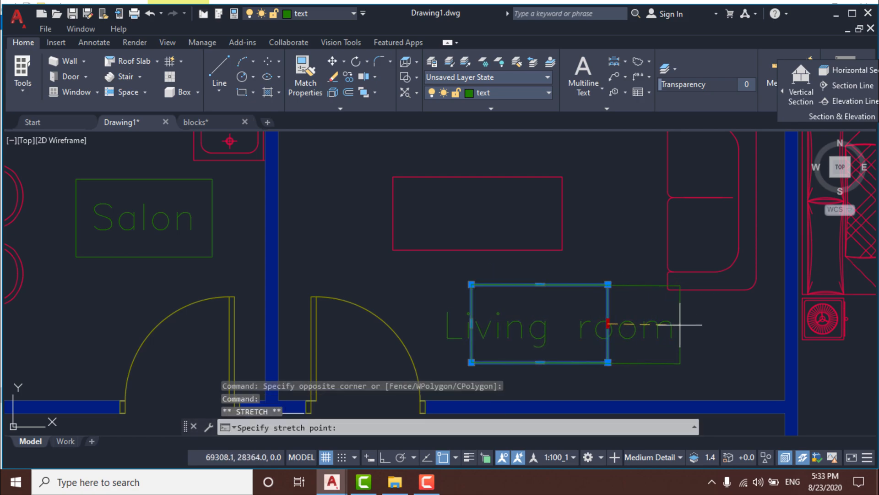
pyautogui.press('F8')
pyautogui.click(682, 342)
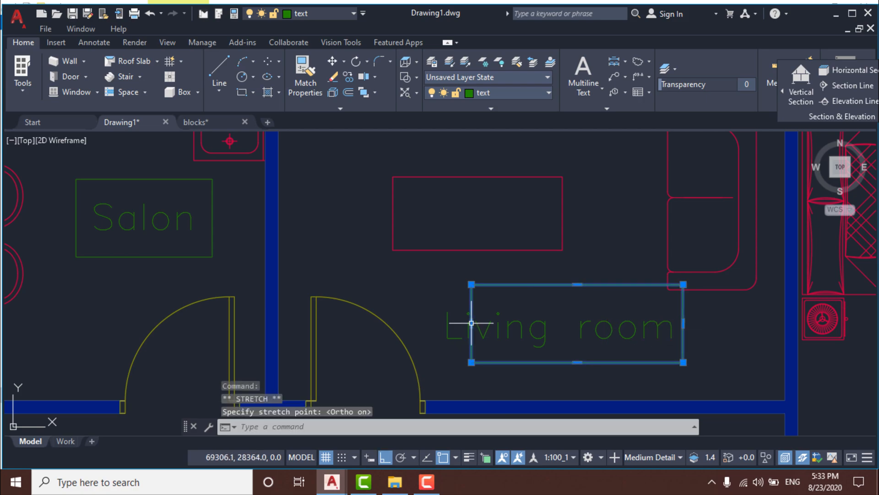
pyautogui.click(437, 323)
pyautogui.click(559, 284)
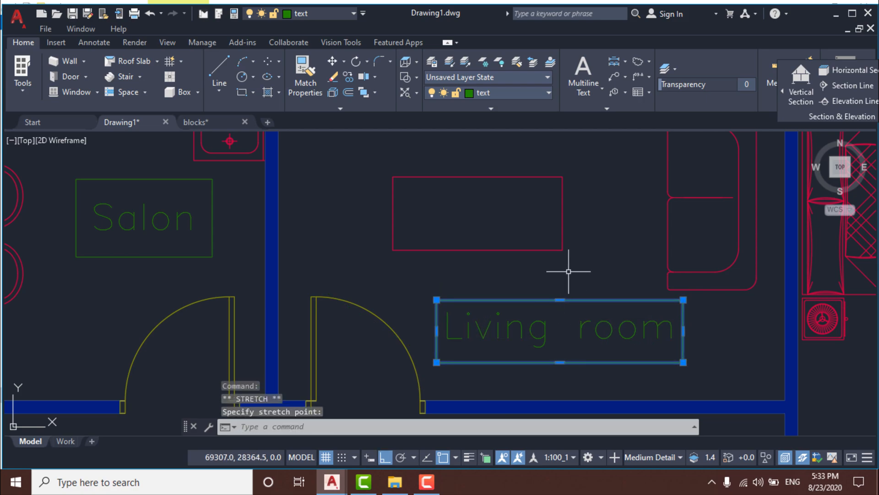
pyautogui.scroll(-2, 568, 275)
pyautogui.press('Escape')
# Change the label text inside the bathroom to "Bath"
pyautogui.moveTo(314, 270); pyautogui.dragTo(540, 292, button='middle')
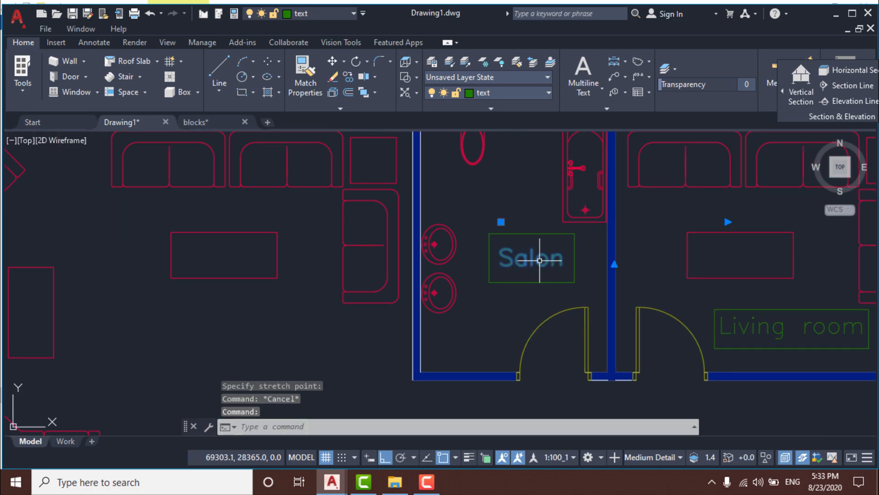
pyautogui.doubleClick(540, 269)
pyautogui.write('Bath')
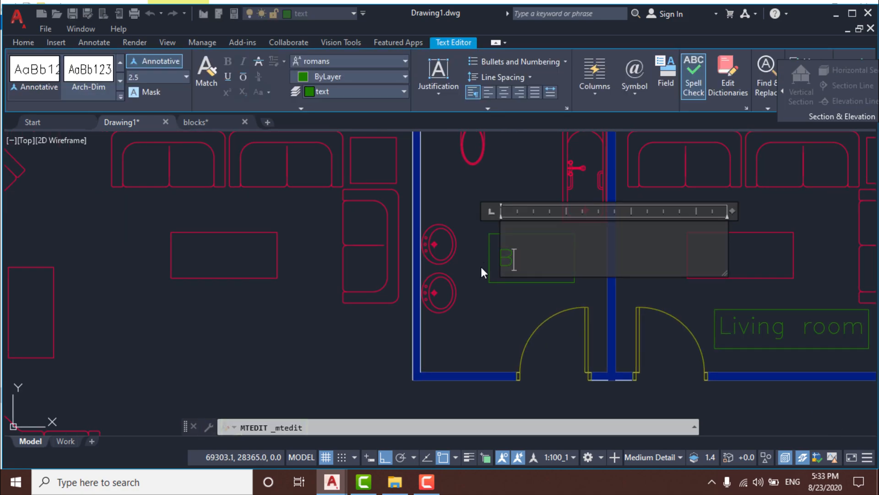
pyautogui.click(514, 326)
# Stretch the right edge of the Bath label's frame inward to fit the shorter text
pyautogui.click(555, 263)
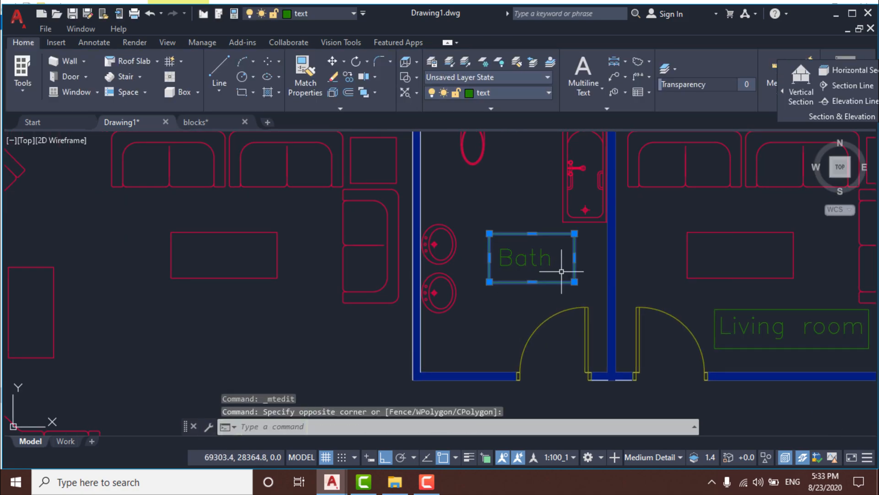
pyautogui.scroll(3, 563, 255)
pyautogui.click(550, 258)
pyautogui.scroll(-6, 534, 245)
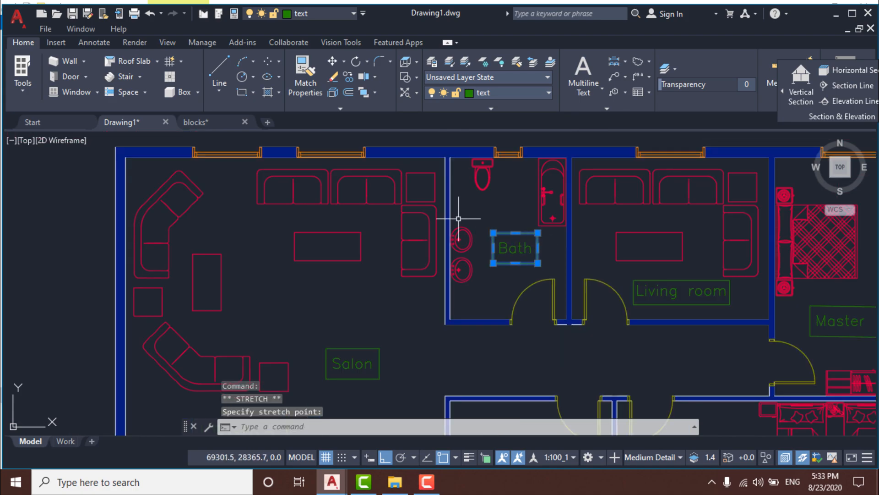
pyautogui.press('Escape')
# Copy the Salon text with its frame to the free space just above the dining table, with Ortho off
pyautogui.scroll(-2, 437, 218)
pyautogui.moveTo(388, 329); pyautogui.dragTo(416, 249, button='middle')
pyautogui.scroll(2, 417, 249)
pyautogui.click(417, 251)
pyautogui.click(396, 192)
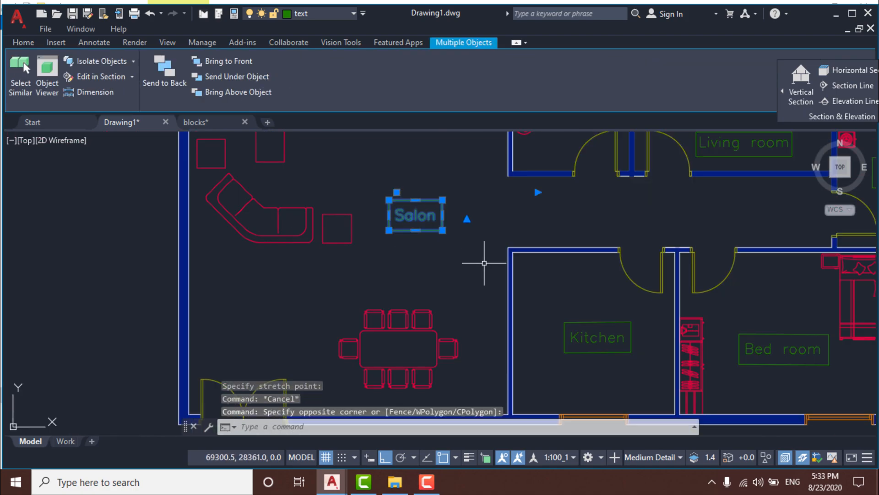
pyautogui.write('co')
pyautogui.press('Return')
pyautogui.click(465, 251)
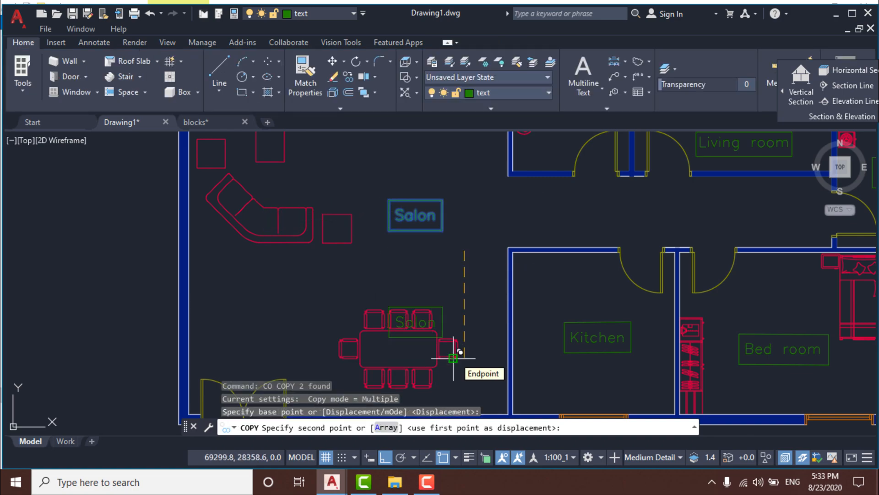
pyautogui.press('F8')
pyautogui.scroll(3, 453, 357)
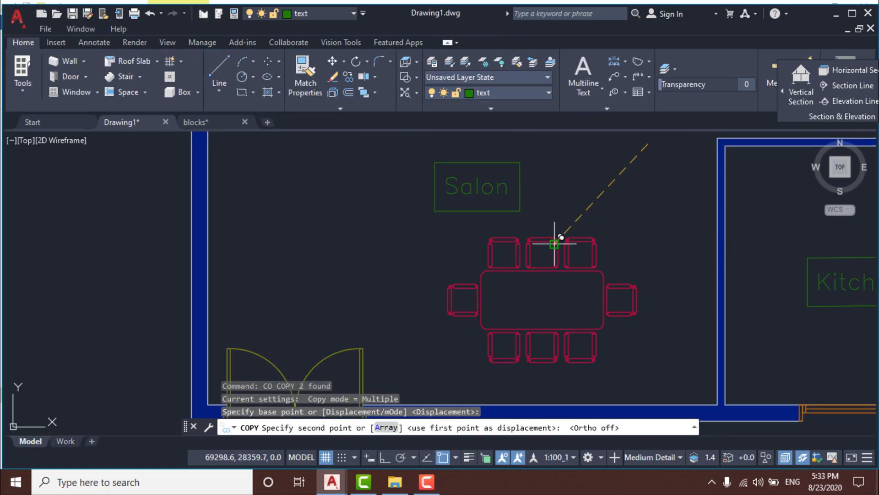
pyautogui.click(531, 236)
pyautogui.scroll(2, 531, 235)
pyautogui.press('Return')
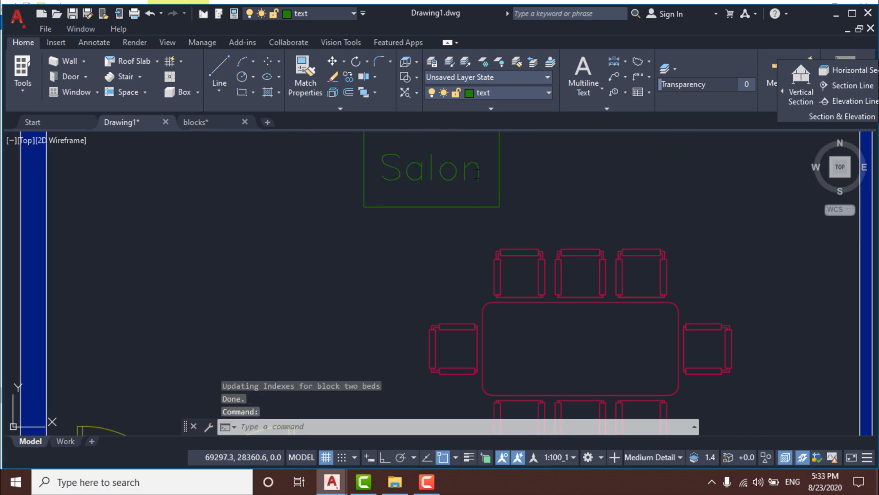
# Change the copied label's text above the dining table to "Dinning room"
pyautogui.doubleClick(394, 180)
pyautogui.write('Di')
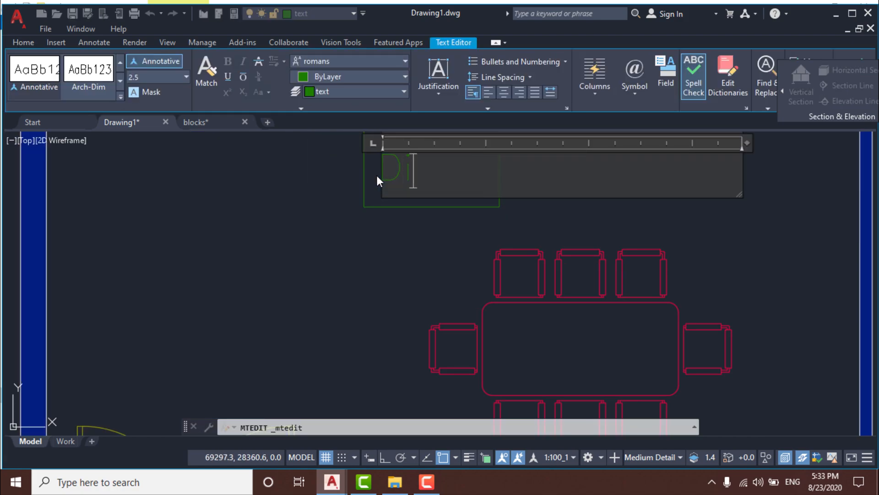
pyautogui.write('nning room')
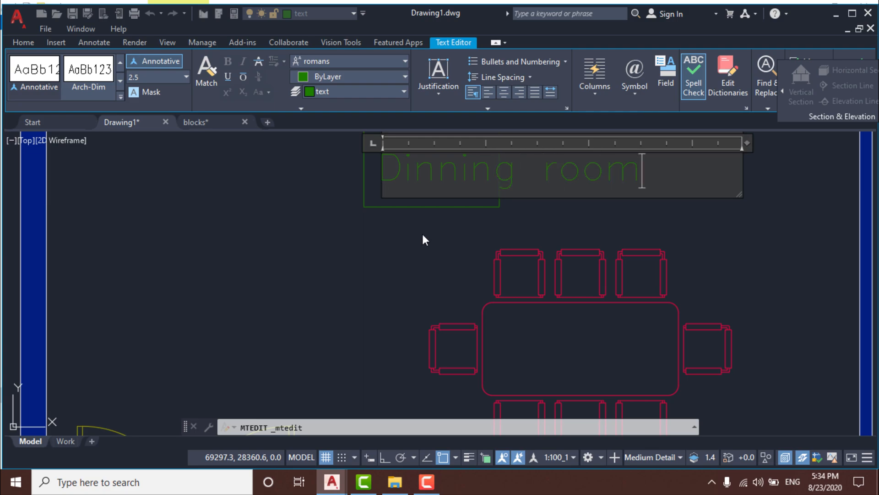
pyautogui.click(397, 211)
# Stretch the right edge of the Dinning room label's frame outward past the end of the text, with Ortho on
pyautogui.click(502, 171)
pyautogui.click(504, 171)
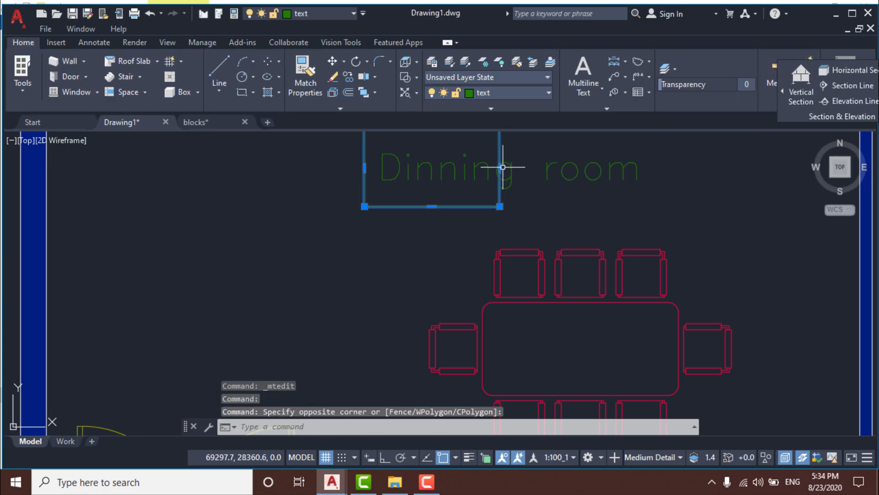
pyautogui.click(500, 167)
pyautogui.press('F8')
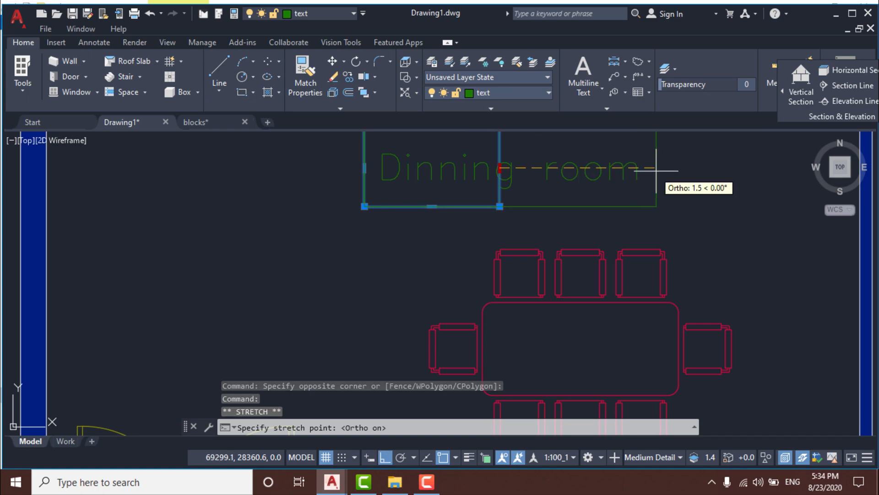
pyautogui.press('Escape')
# Move the Salon text and its frame up and left into the middle of the sofa group, with Ortho off
pyautogui.scroll(-5, 508, 239)
pyautogui.moveTo(578, 185); pyautogui.dragTo(546, 247, button='middle')
pyautogui.click(553, 255)
pyautogui.click(496, 233)
pyautogui.press('Return')
pyautogui.click(547, 272)
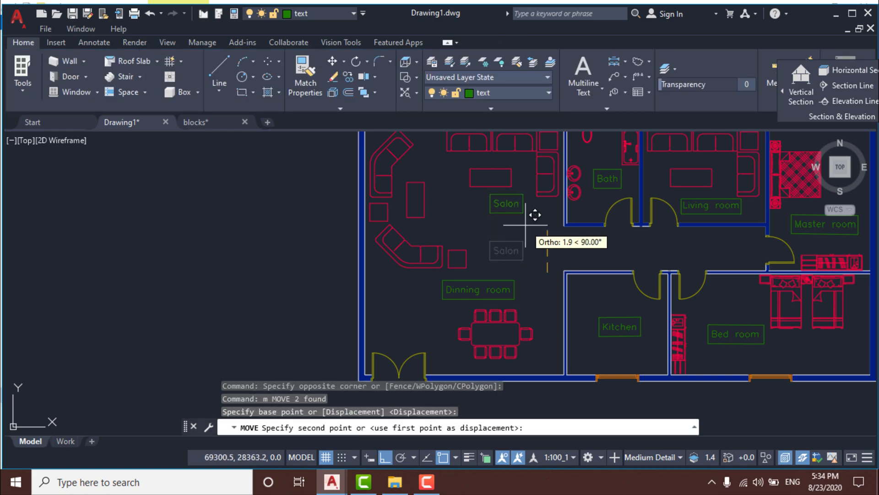
pyautogui.press('F8')
pyautogui.scroll(2, 490, 230)
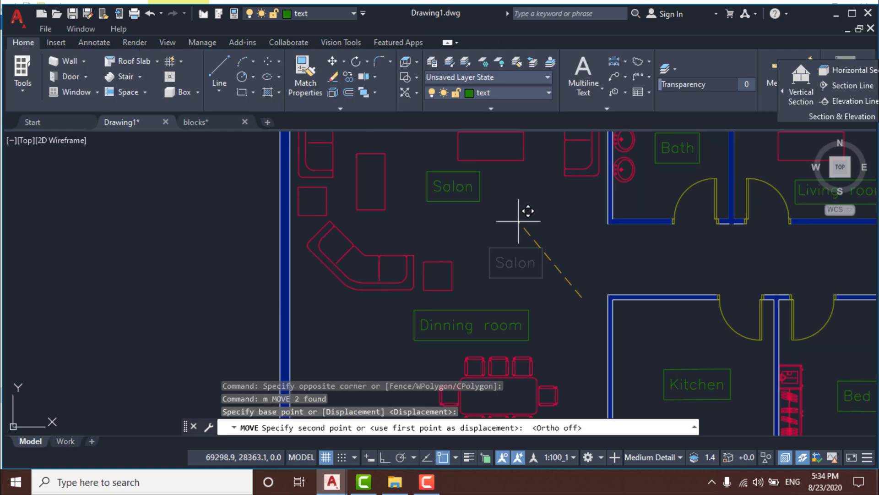
pyautogui.click(519, 238)
# Make the hatch layer current
pyautogui.scroll(-2, 520, 238)
pyautogui.moveTo(567, 244); pyautogui.dragTo(411, 237, button='middle')
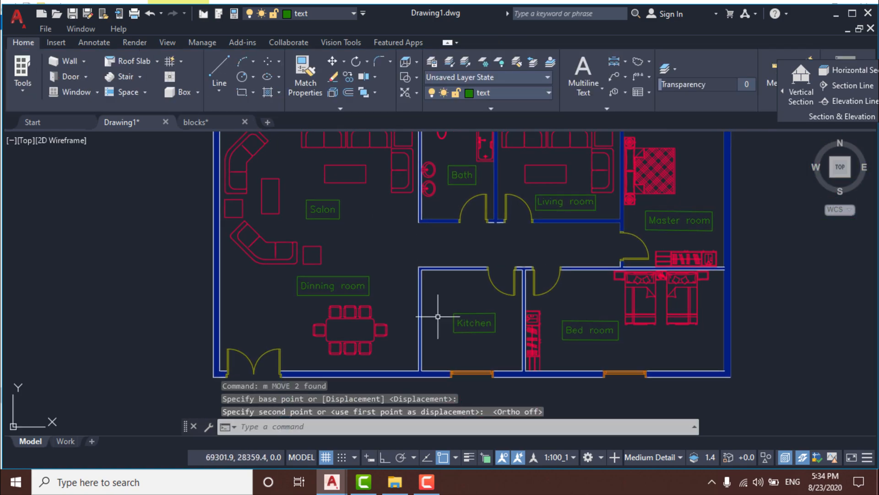
pyautogui.scroll(-2, 466, 375)
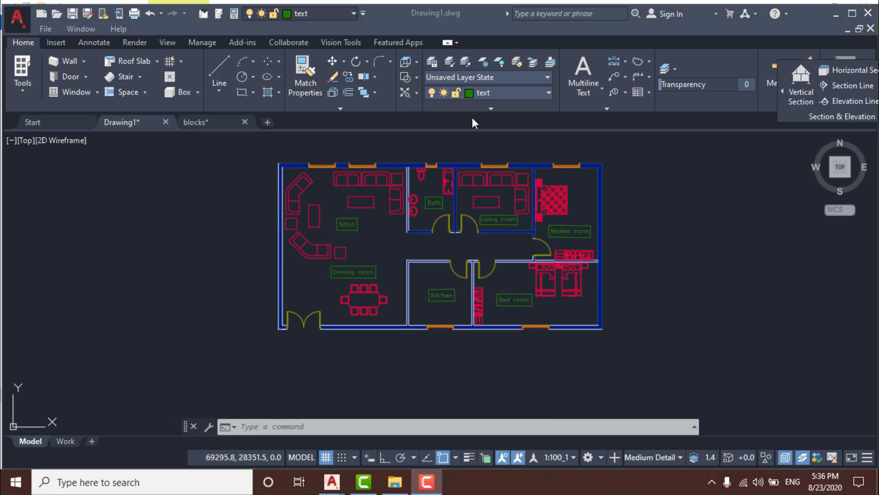
pyautogui.click(488, 87)
pyautogui.click(490, 92)
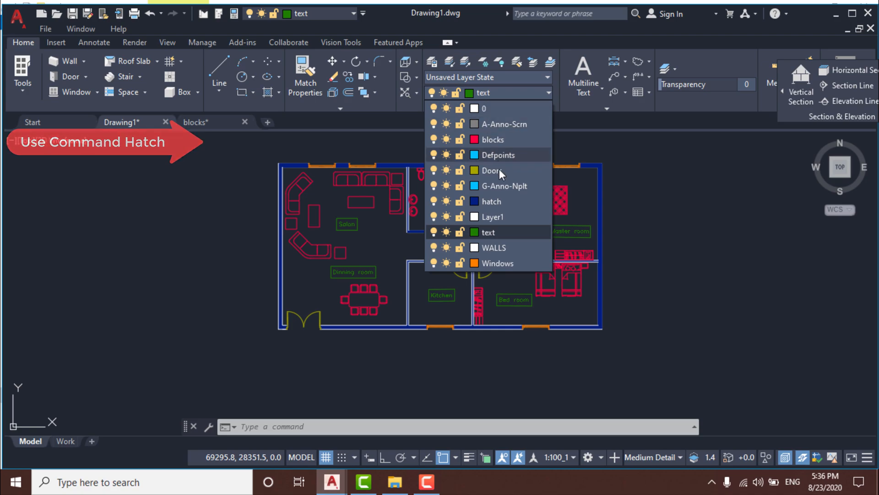
pyautogui.click(498, 202)
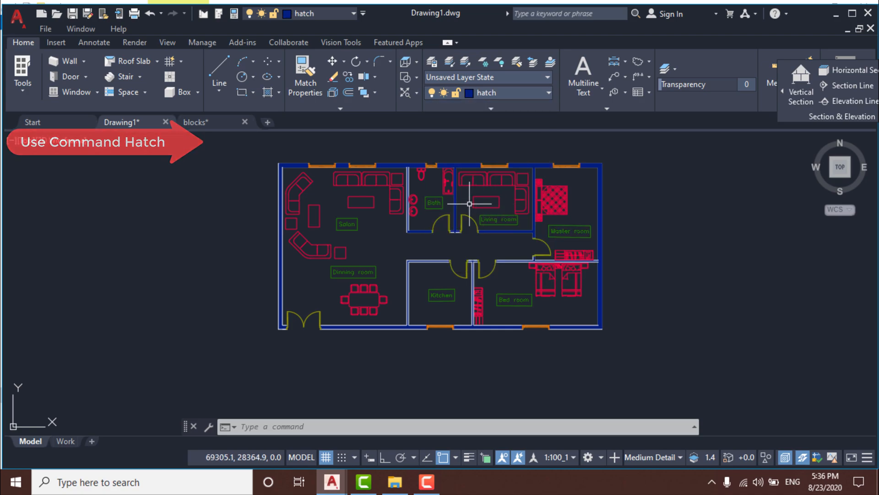
# Hatch the Bath and Kitchen floors with the ANGLE pattern at a scale of 0.1
pyautogui.write('hatch')
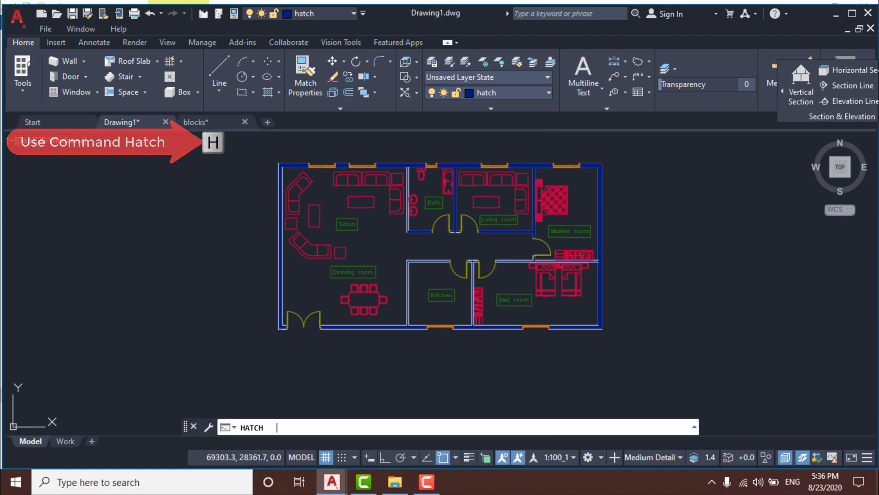
pyautogui.press('Return')
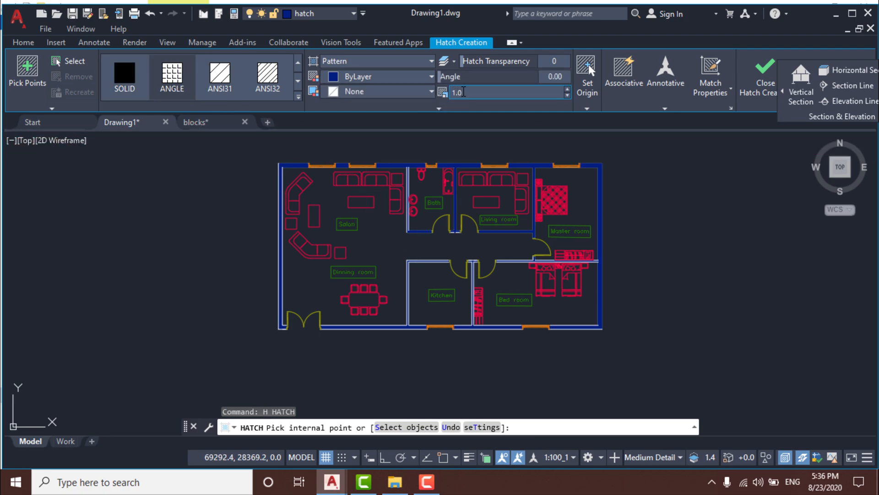
pyautogui.write('0.')
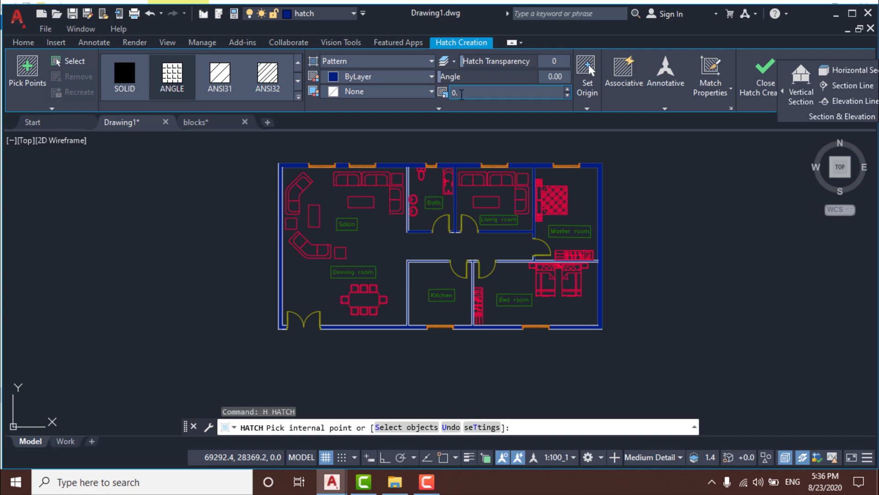
pyautogui.write('1')
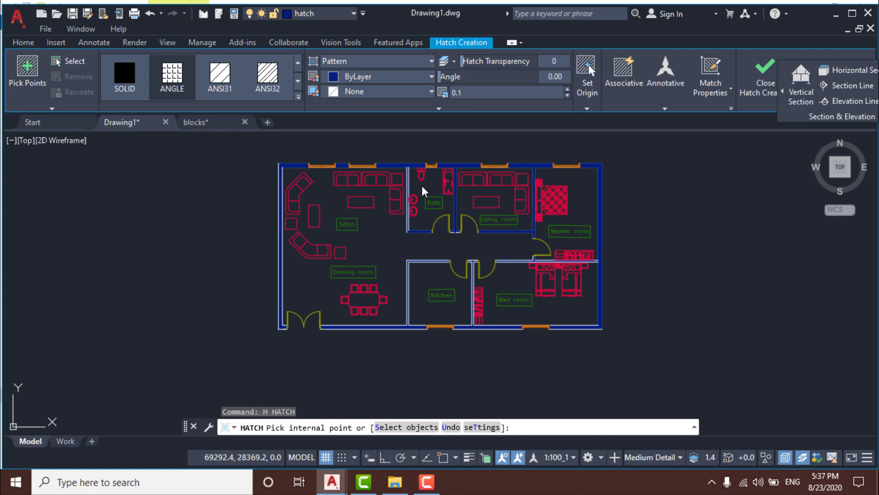
pyautogui.click(433, 190)
pyautogui.click(429, 277)
pyautogui.press('Return')
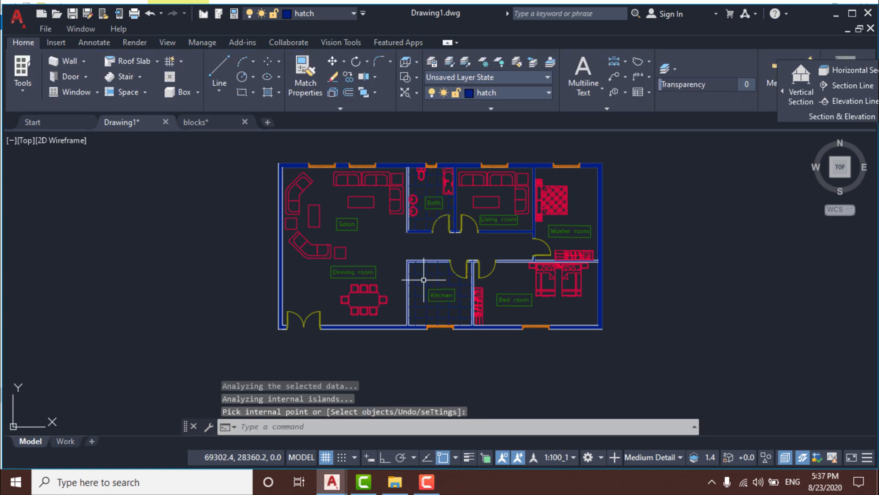
# Examine the tile hatch in the Bath and Kitchen and its pattern settings
pyautogui.scroll(6, 412, 201)
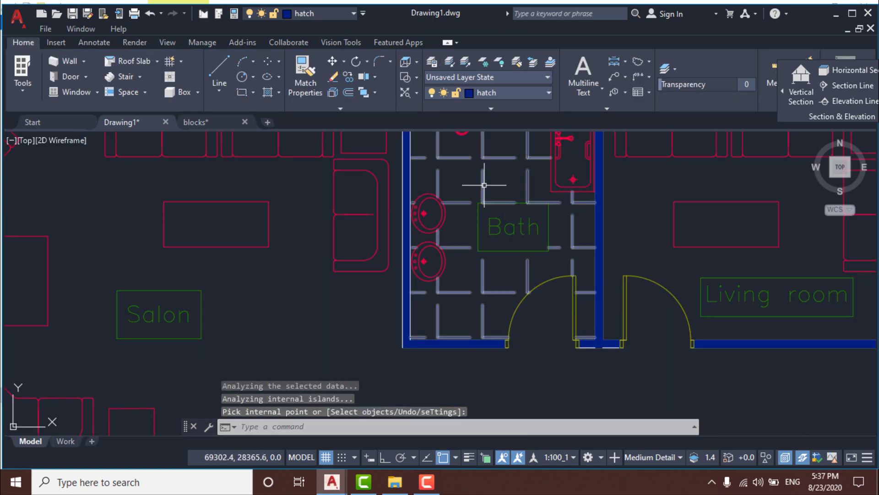
pyautogui.scroll(-5, 460, 198)
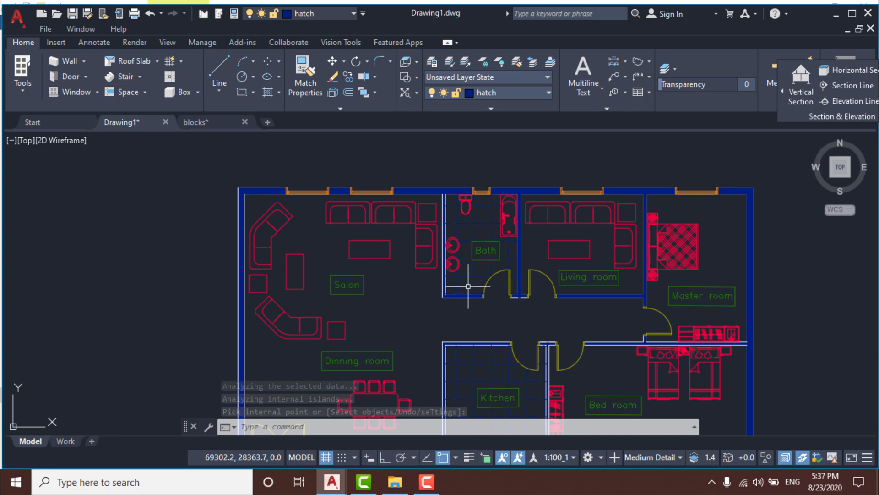
pyautogui.click(484, 225)
pyautogui.click(782, 34)
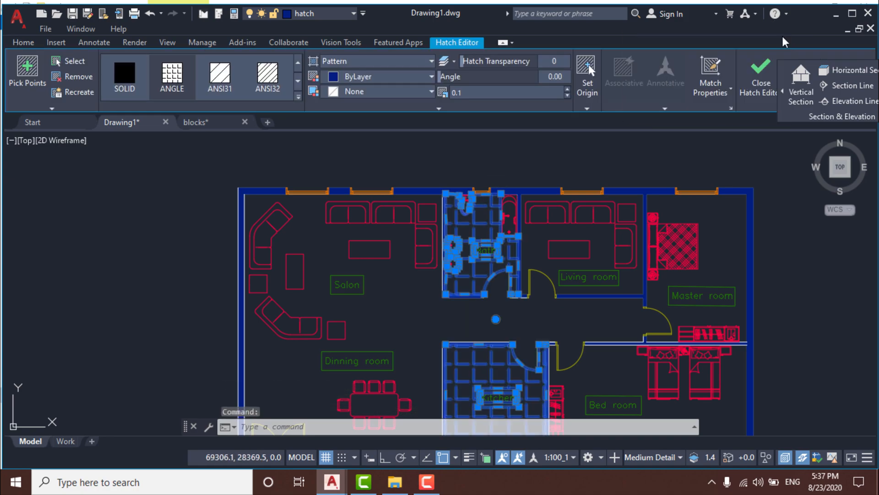
pyautogui.click(422, 167)
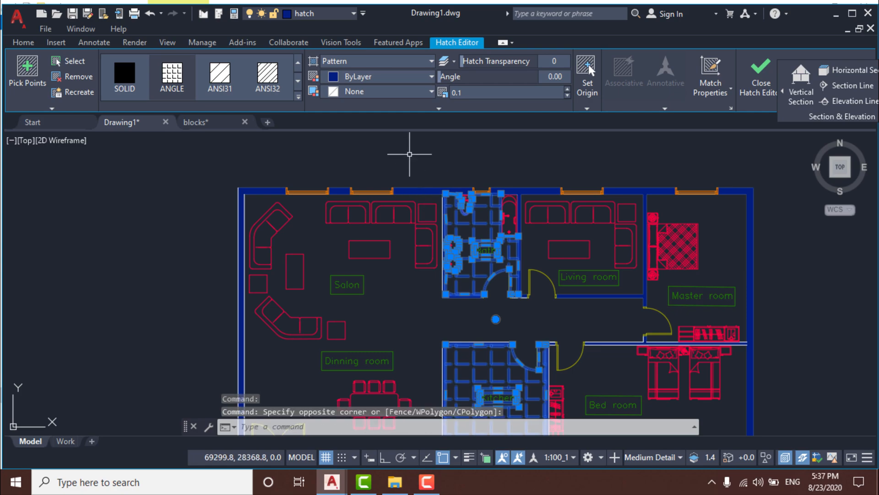
pyautogui.press('Escape')
pyautogui.scroll(6, 482, 346)
pyautogui.moveTo(481, 347); pyautogui.dragTo(540, 104, button='middle')
pyautogui.scroll(-2, 511, 210)
pyautogui.scroll(-2, 577, 356)
pyautogui.scroll(-4, 436, 305)
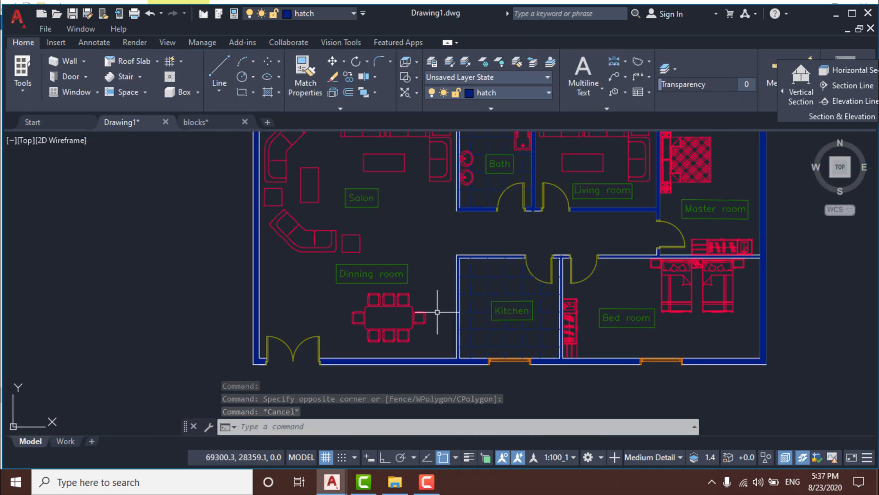
pyautogui.moveTo(431, 384); pyautogui.dragTo(362, 371, button='middle')
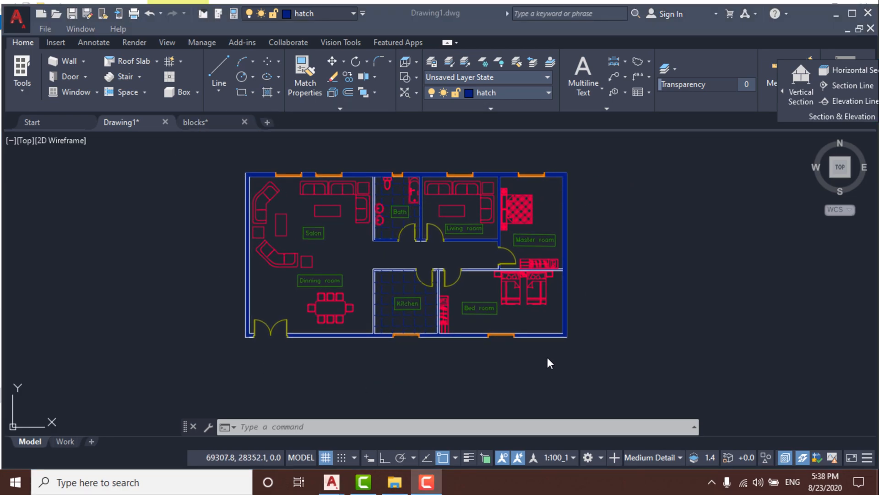
# Review the whole floor plan, checking the furniture, room labels, doors and floor hatches
pyautogui.scroll(3, 328, 224)
pyautogui.scroll(-3, 328, 255)
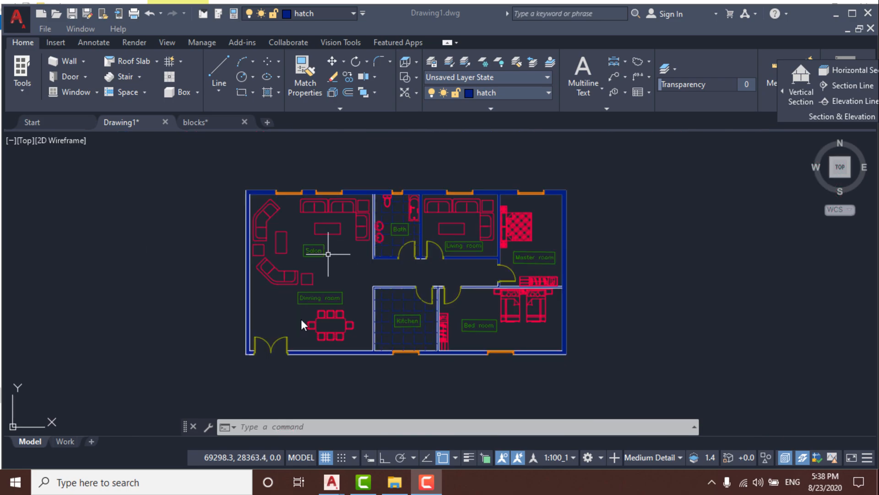
pyautogui.click(243, 178)
pyautogui.moveTo(309, 176); pyautogui.dragTo(325, 158, button='middle')
pyautogui.scroll(4, 285, 190)
pyautogui.scroll(-4, 294, 198)
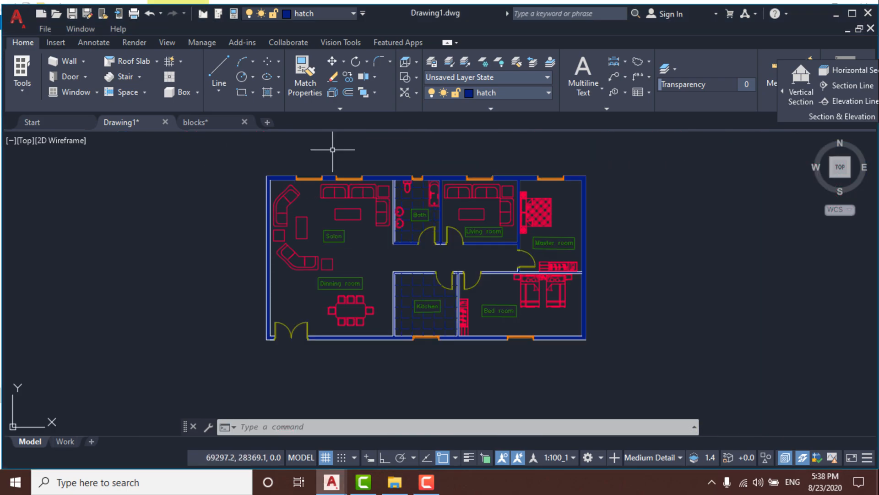
pyautogui.scroll(4, 321, 280)
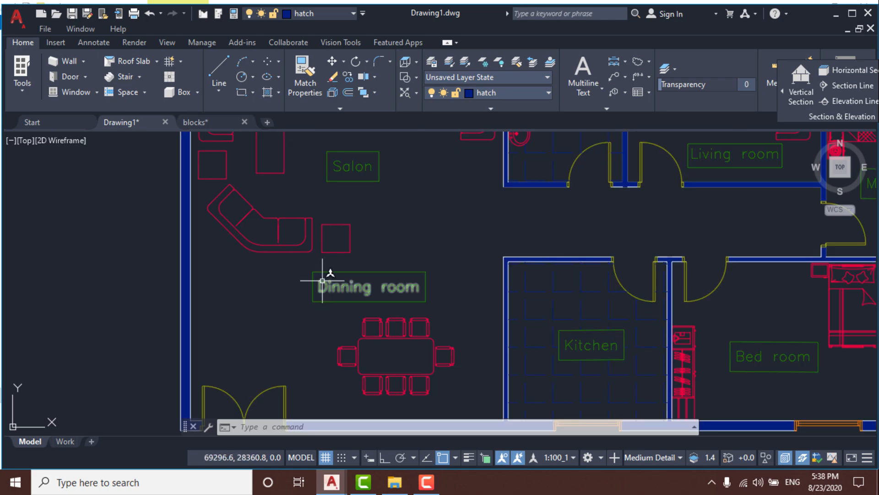
pyautogui.moveTo(751, 143); pyautogui.dragTo(585, 206, button='middle')
pyautogui.scroll(4, 375, 209)
pyautogui.moveTo(375, 209); pyautogui.dragTo(376, 358, button='middle')
pyautogui.scroll(-3, 390, 162)
pyautogui.scroll(-1, 408, 331)
pyautogui.scroll(2, 406, 344)
pyautogui.scroll(-2, 373, 245)
pyautogui.scroll(1, 412, 236)
pyautogui.moveTo(316, 200); pyautogui.dragTo(390, 237, button='middle')
pyautogui.scroll(-2, 391, 240)
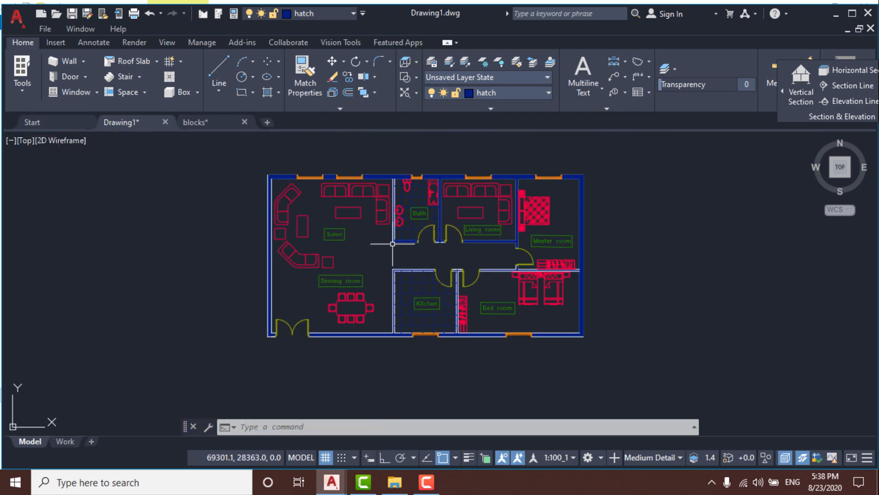